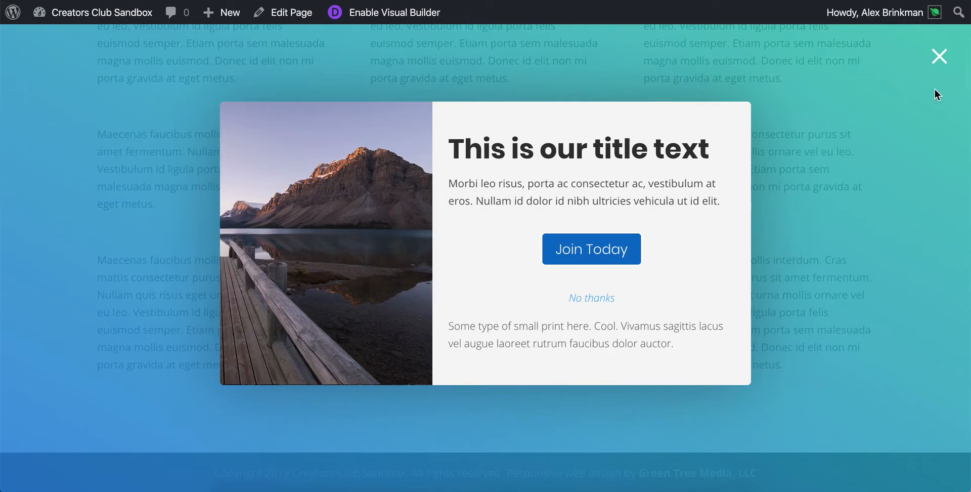
Test the popup by closing it and reopening it through the "Click here" link, leaving it closed
click(939, 57)
click(264, 364)
click(937, 58)
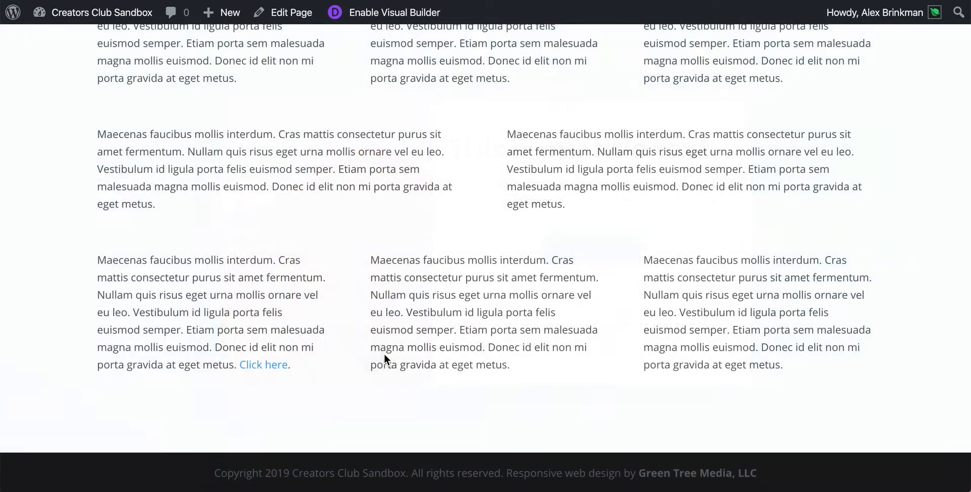
click(264, 365)
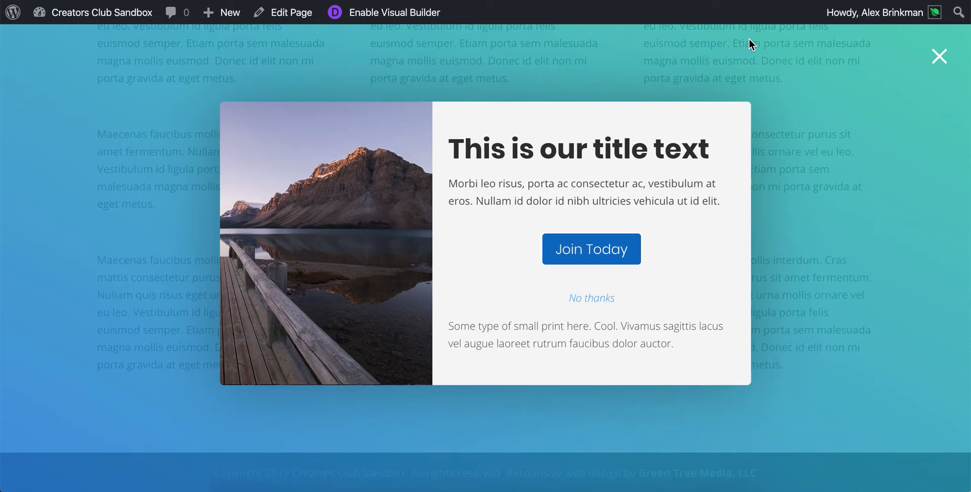
click(939, 56)
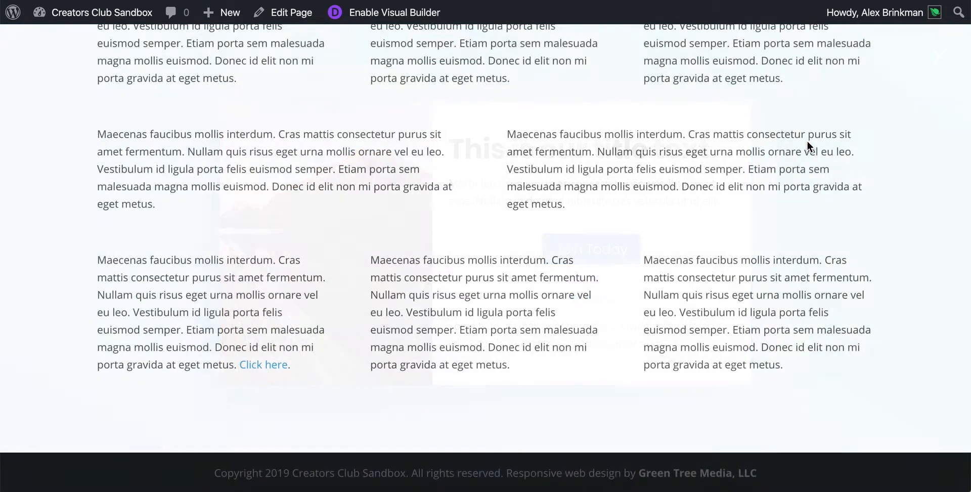
Reload the page, examine how the top and bottom notification bars behave while scrolling, and dismiss both bars
scroll(806, 140, up, 4)
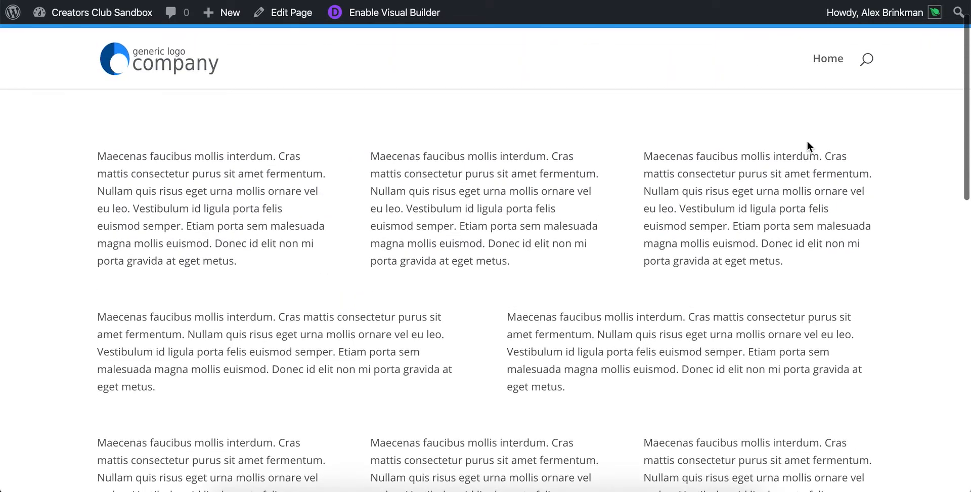
key(super+r)
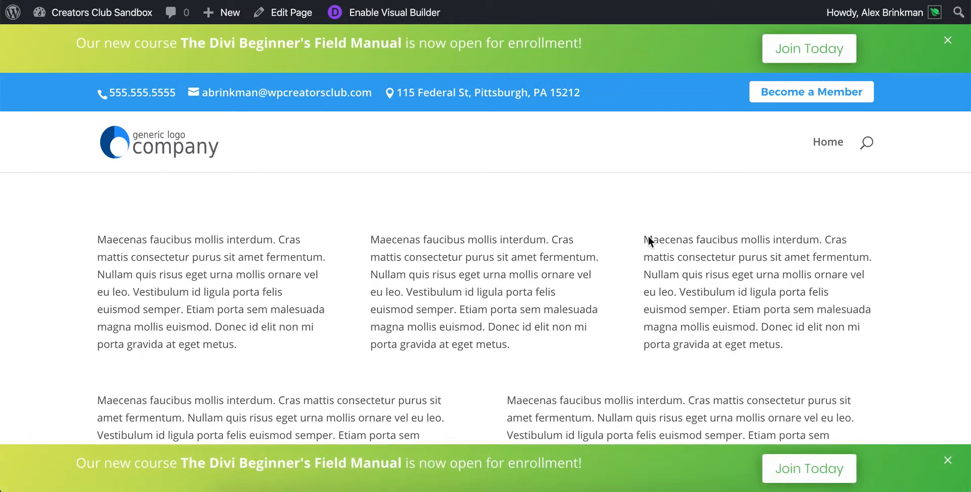
scroll(648, 235, down, 4)
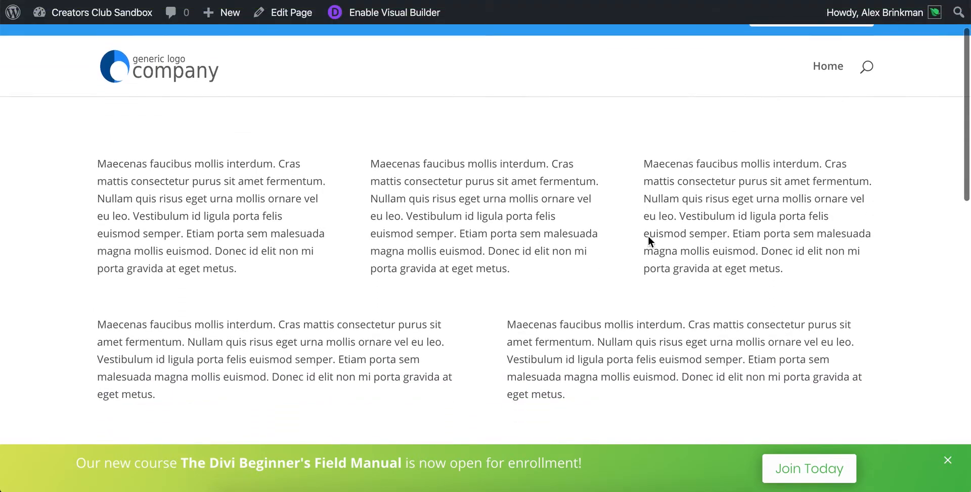
scroll(647, 241, down, 4)
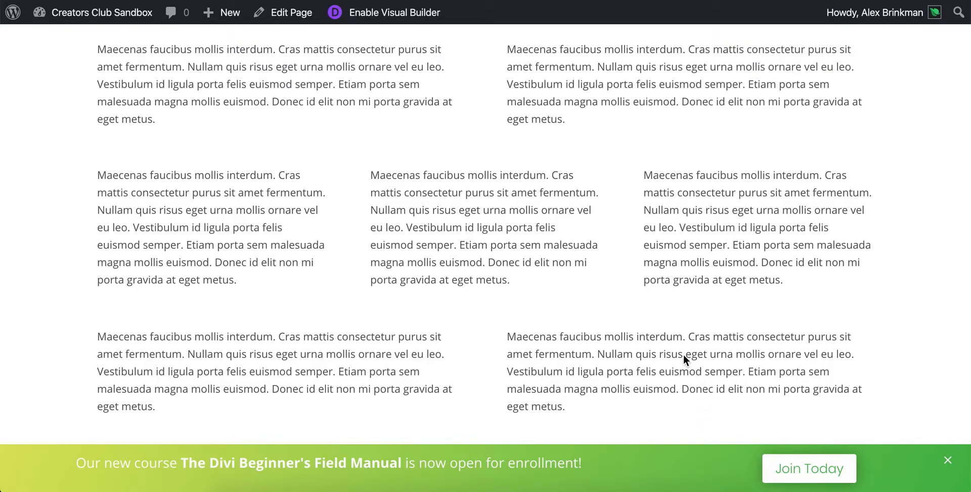
scroll(658, 138, up, 5)
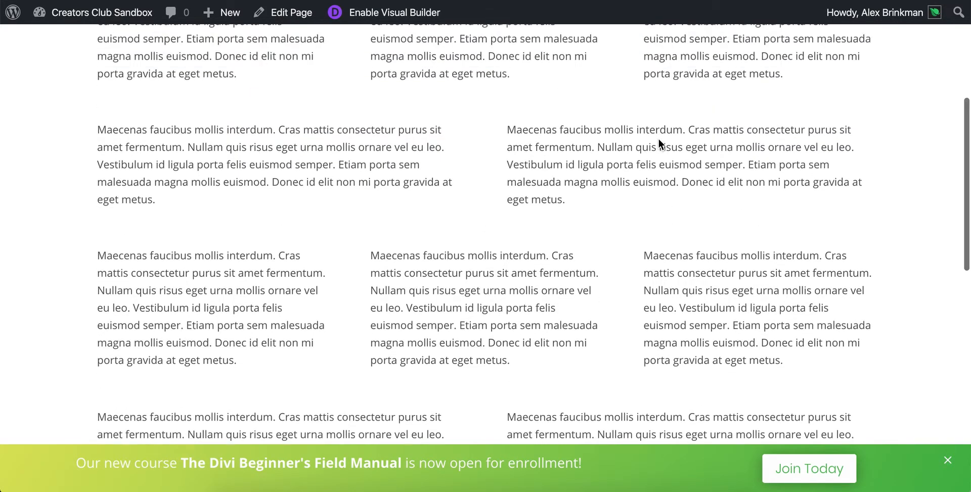
scroll(658, 139, down, 5)
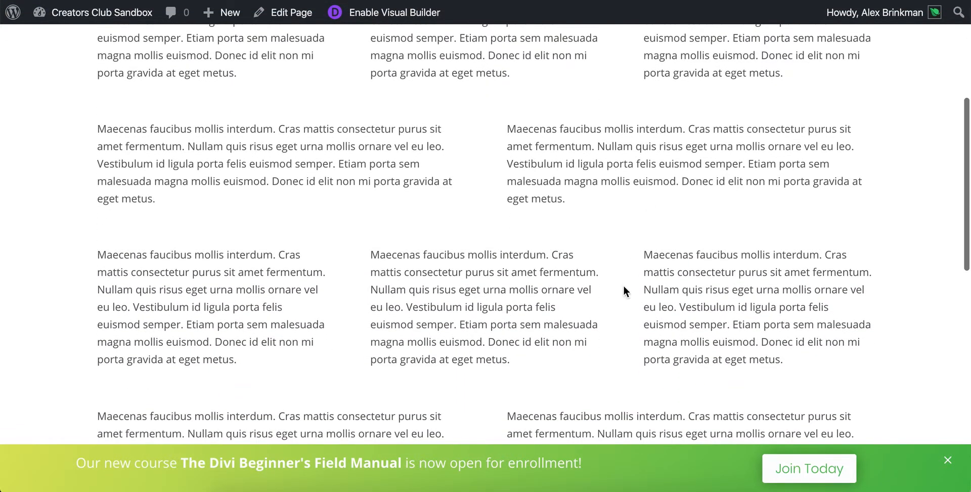
scroll(673, 265, down, 5)
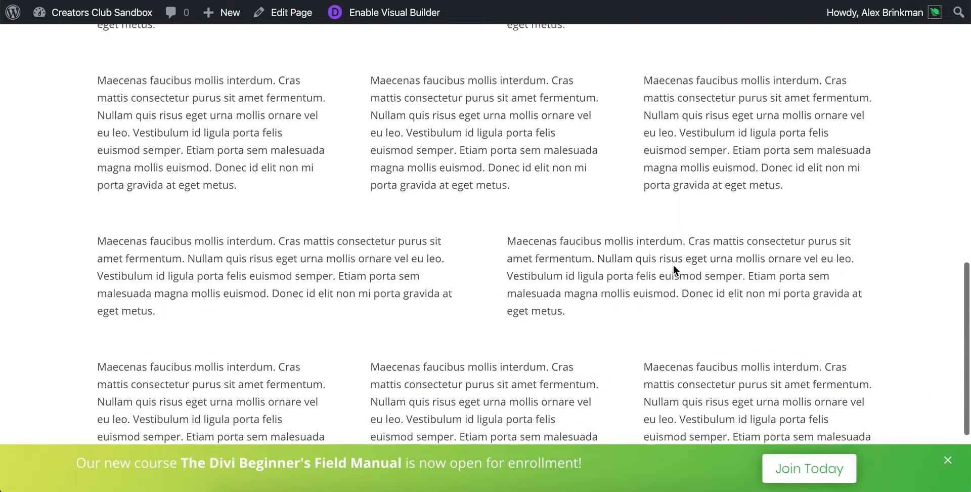
scroll(673, 265, up, 15)
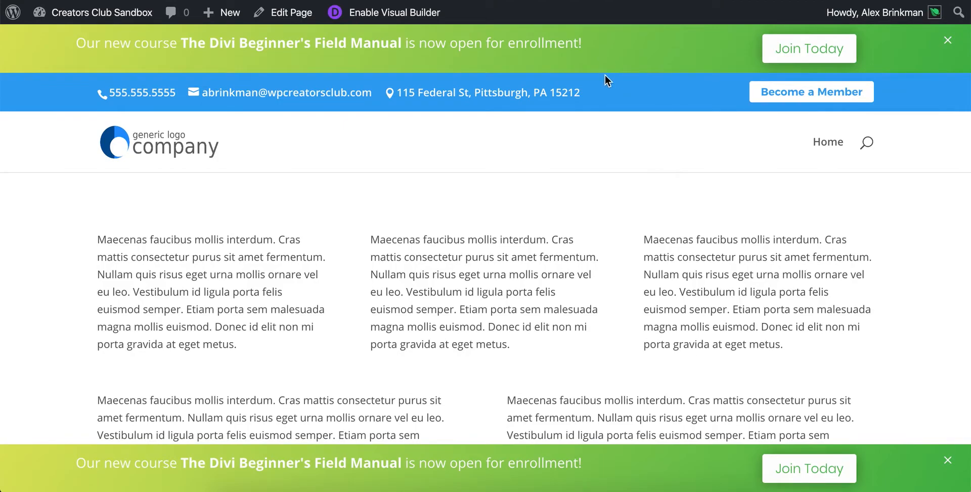
scroll(627, 99, down, 5)
scroll(627, 98, up, 5)
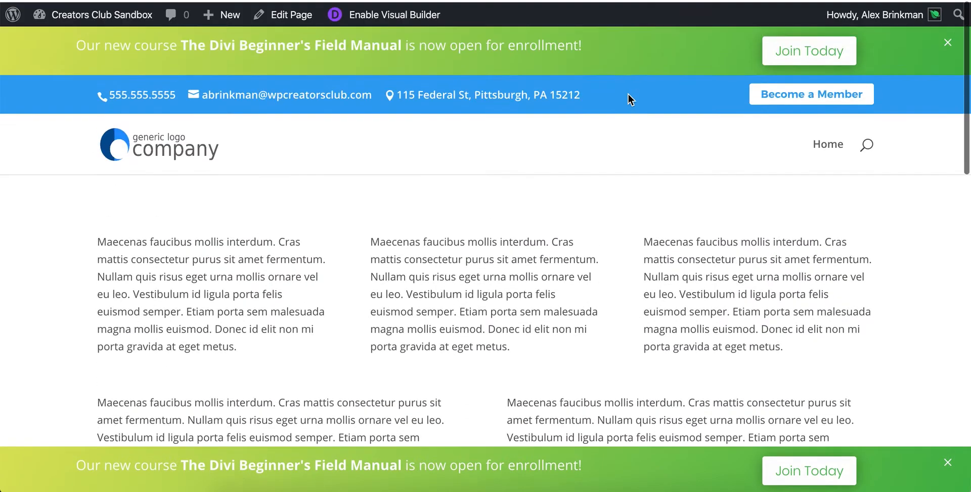
scroll(628, 99, down, 3)
scroll(628, 98, up, 3)
scroll(628, 96, down, 6)
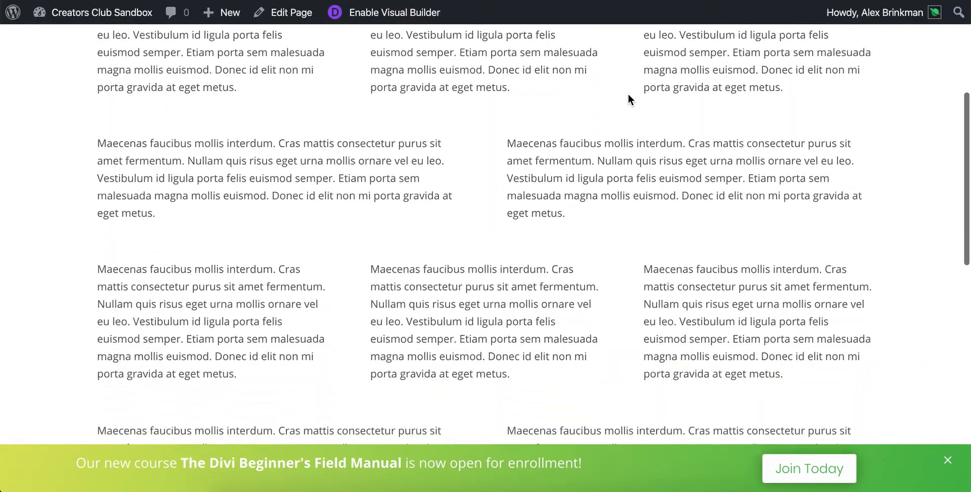
scroll(628, 94, down, 2)
scroll(628, 93, up, 8)
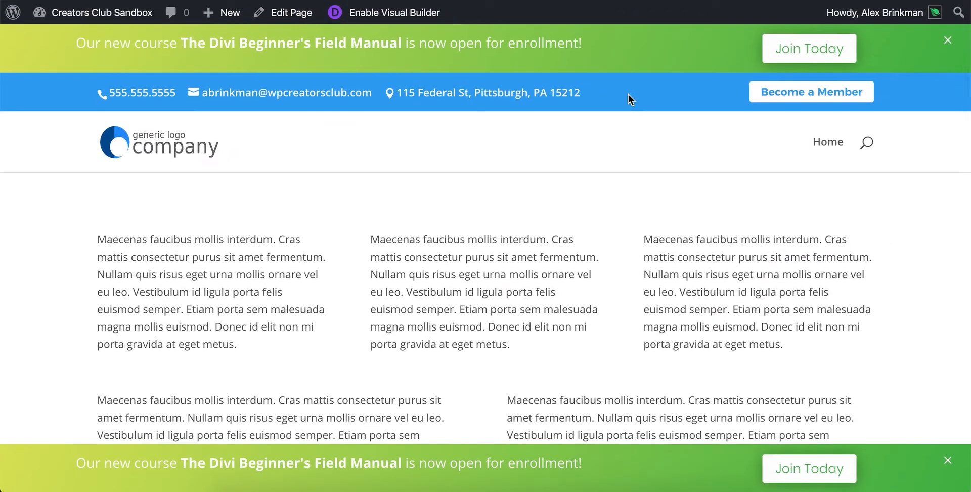
scroll(634, 167, down, 2)
scroll(642, 177, up, 2)
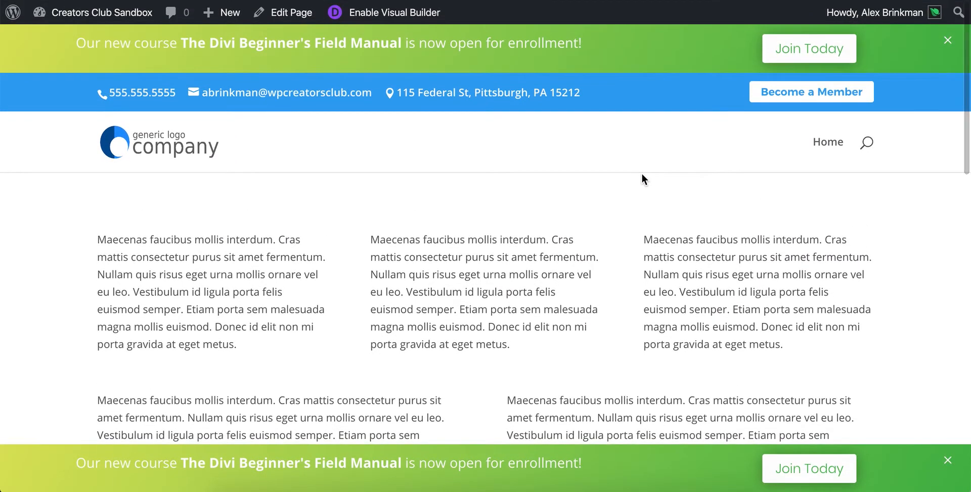
click(947, 41)
click(948, 460)
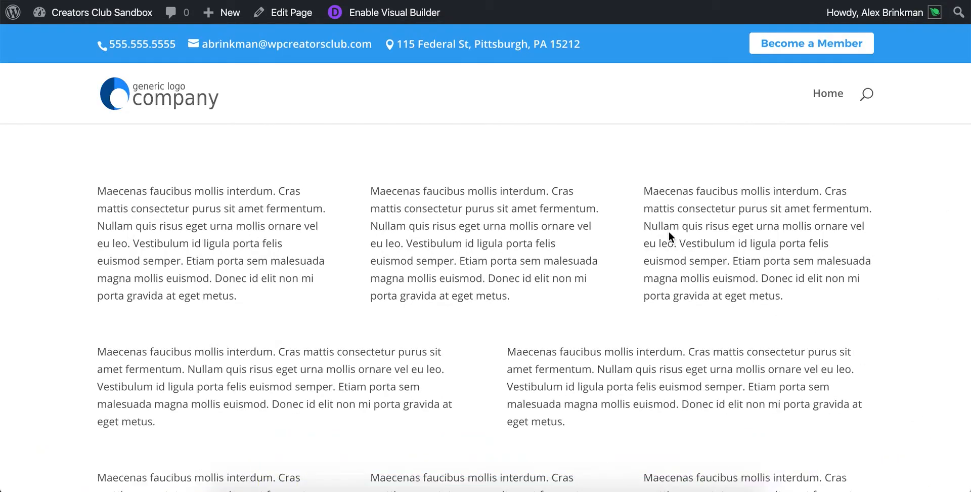
Remove the attention-bar-4368593 cookie from the cookies in use for creators-club-sandbox.local
click(122, 0)
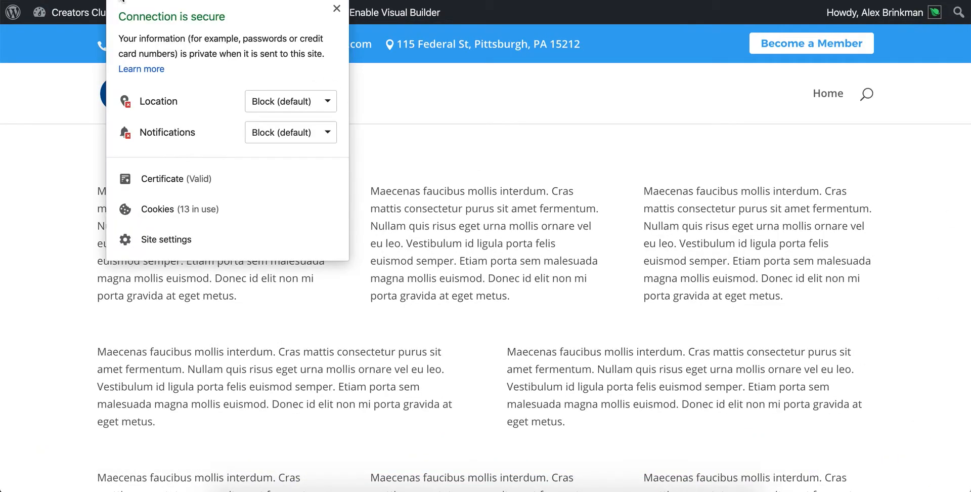
click(154, 209)
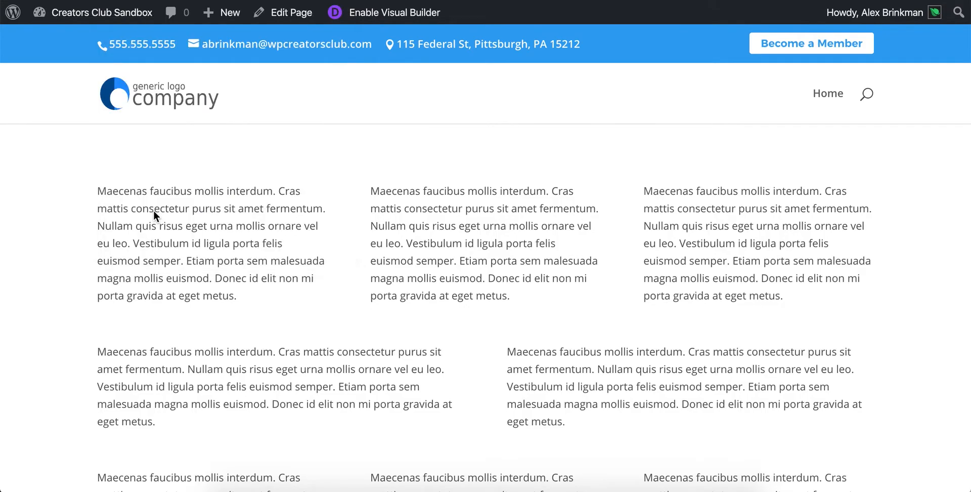
click(332, 106)
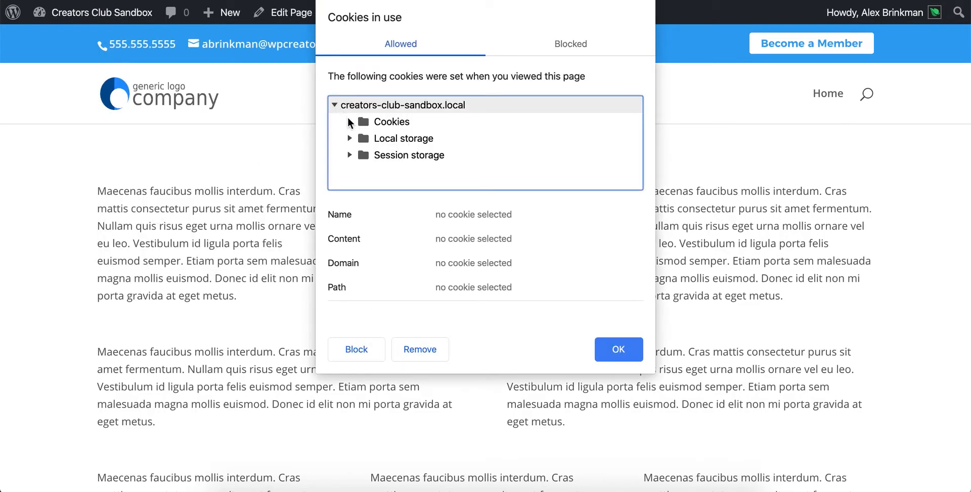
click(349, 122)
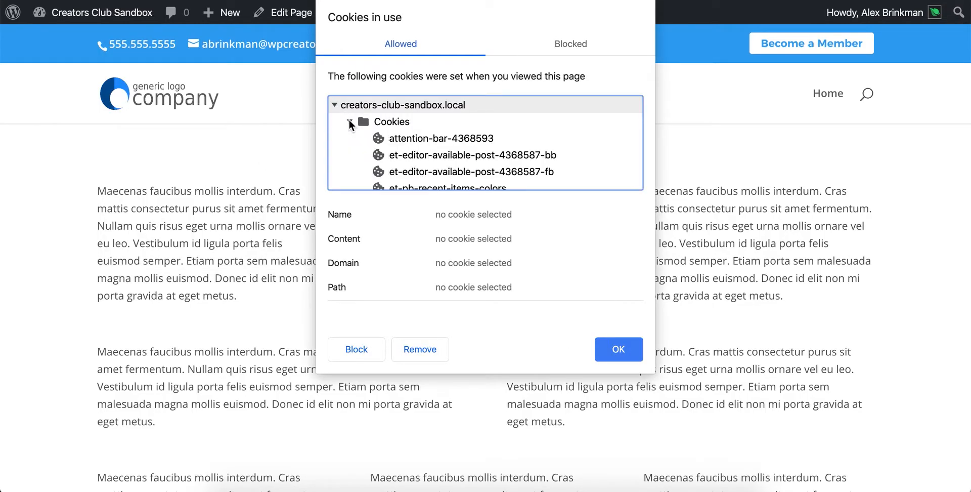
click(419, 140)
click(427, 349)
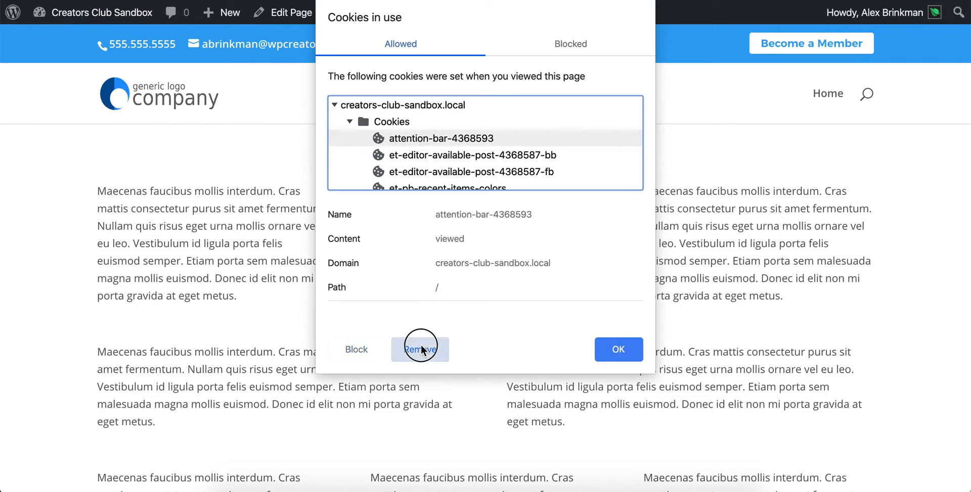
click(618, 354)
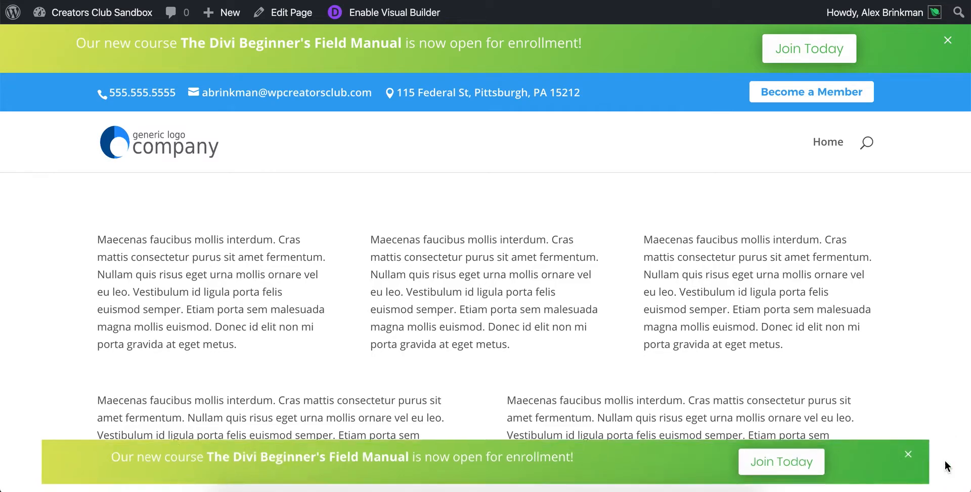
Dismiss the top notification bar and test opening and closing the popup through the "Click here" link
click(949, 42)
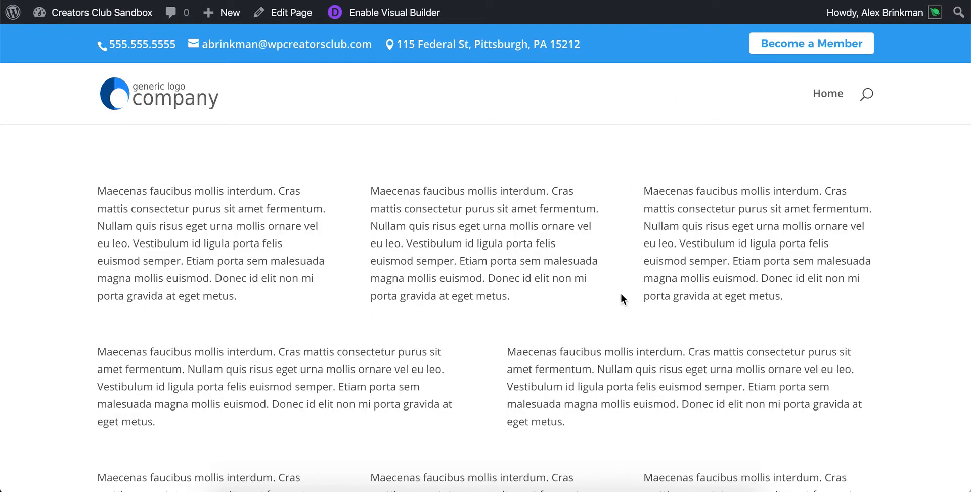
scroll(580, 186, down, 5)
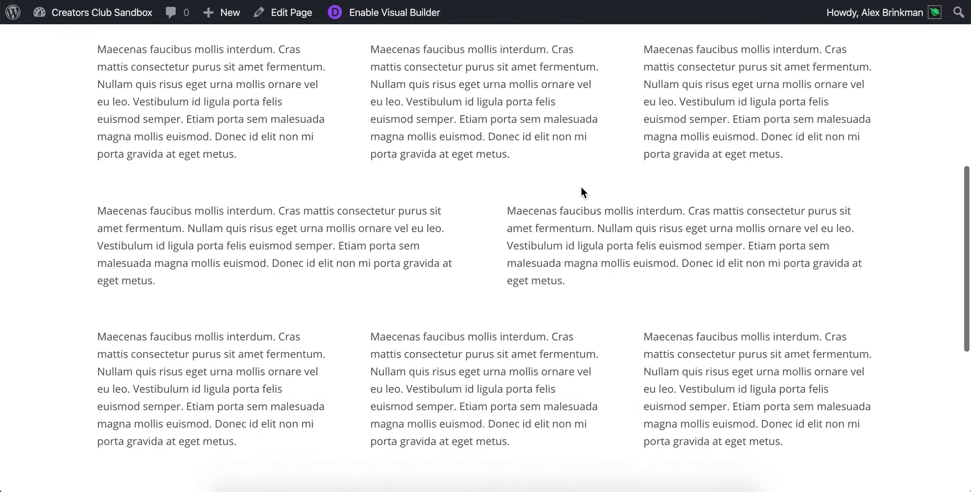
click(264, 363)
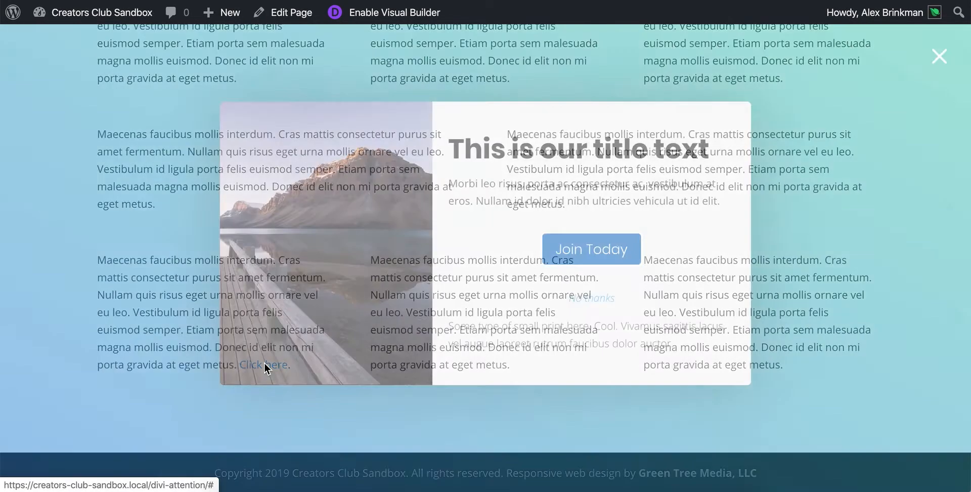
click(938, 54)
click(268, 363)
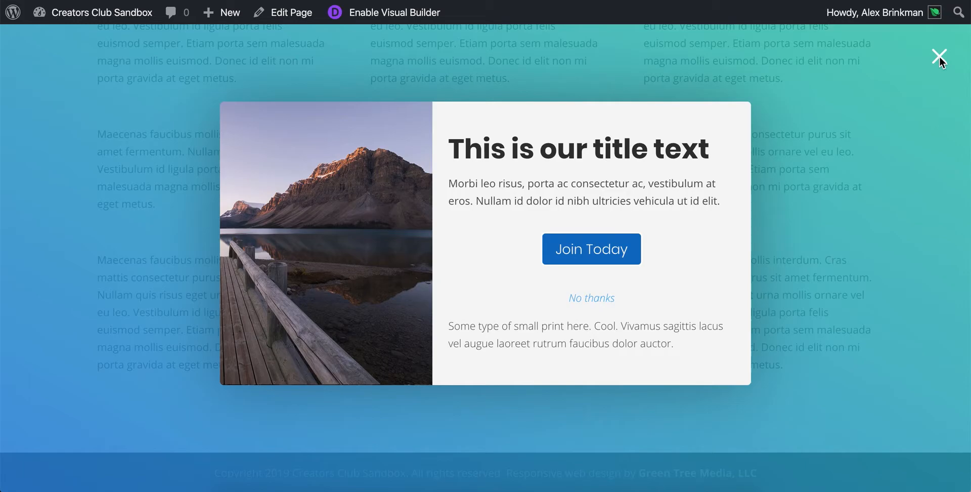
click(939, 57)
Enable the Visual Builder and insert an Attention Trigger module below the text in the last row's middle column
scroll(793, 202, up, 1)
scroll(793, 202, up, 1)
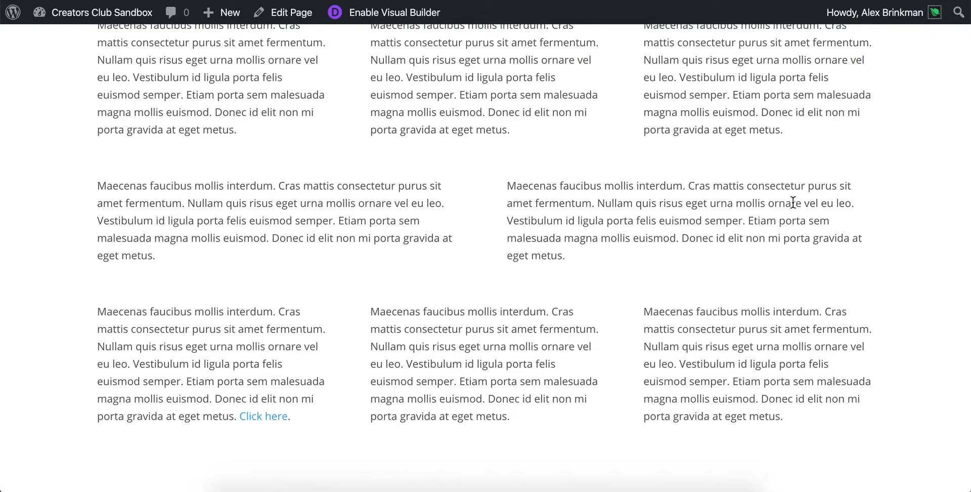
scroll(653, 242, down, 2)
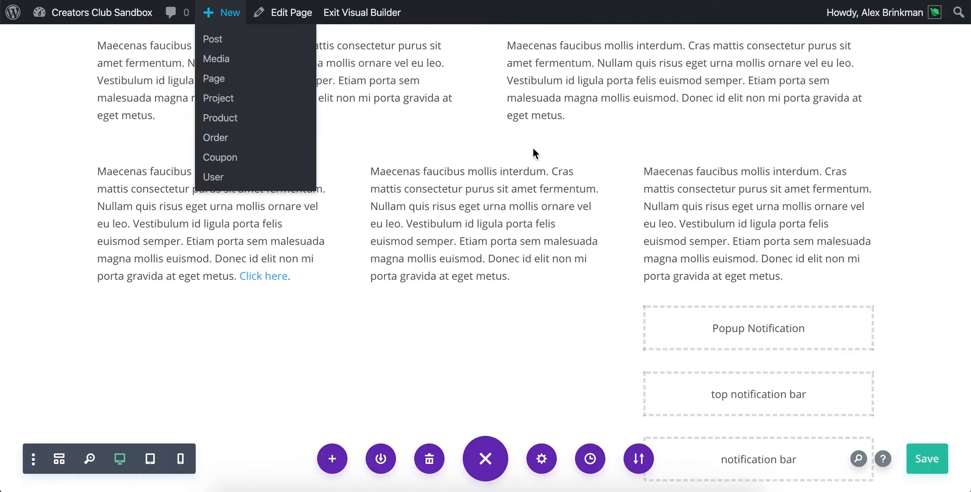
scroll(640, 228, down, 2)
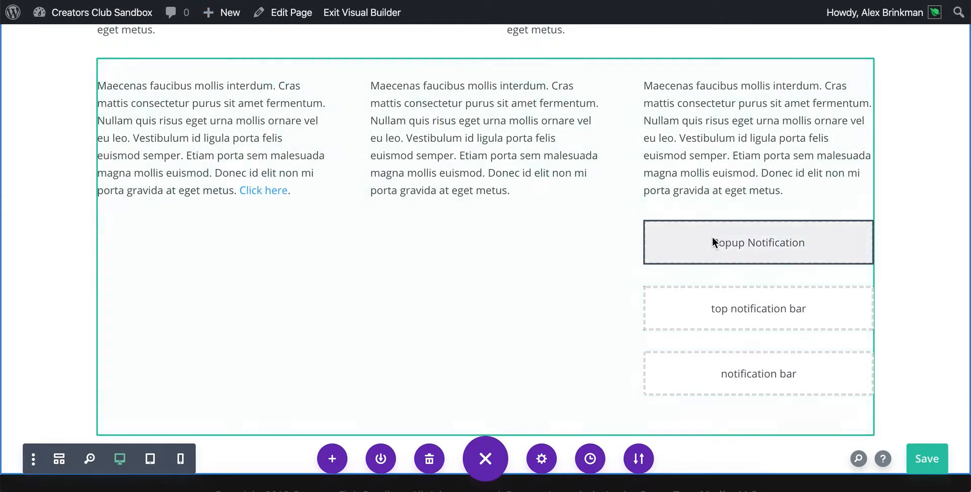
scroll(481, 193, up, 5)
scroll(481, 191, down, 5)
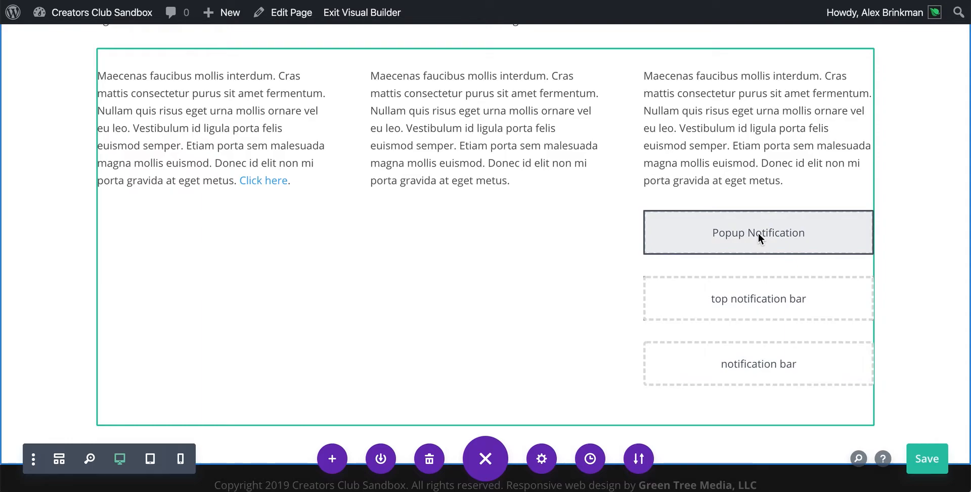
click(429, 179)
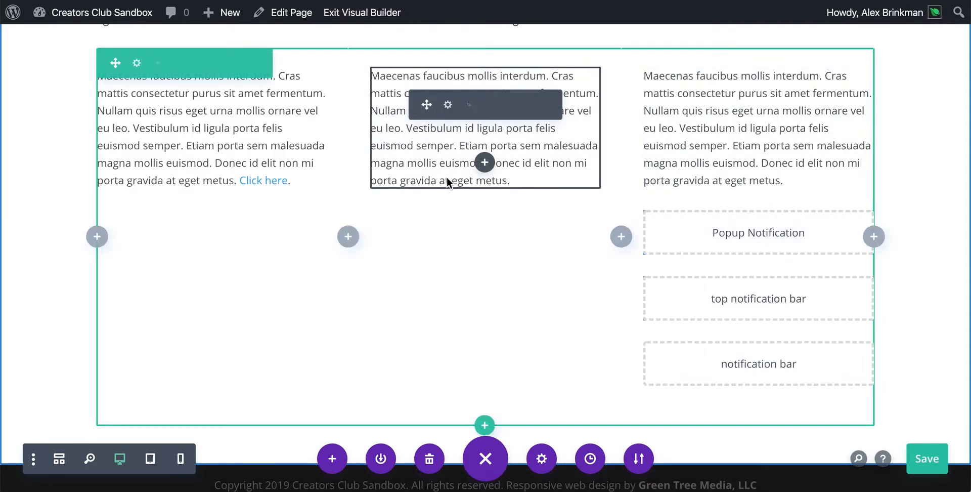
click(485, 163)
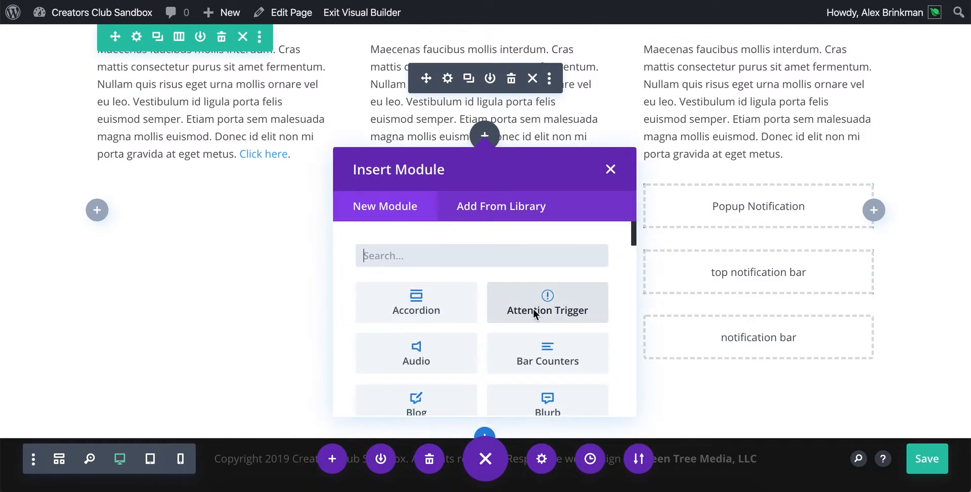
click(556, 306)
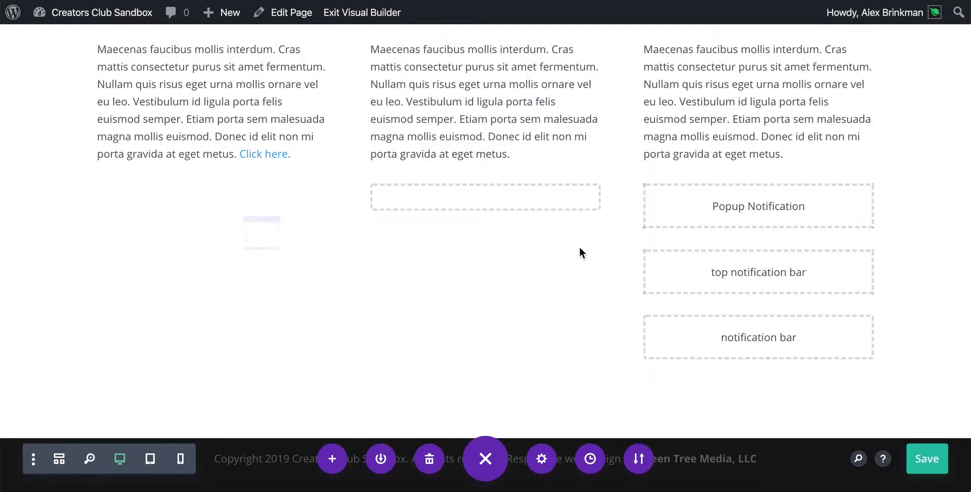
Set the new Attention Trigger's content to the "POPUP: WP Creator's Club" layout
drag(262, 74, 722, 47)
click(572, 203)
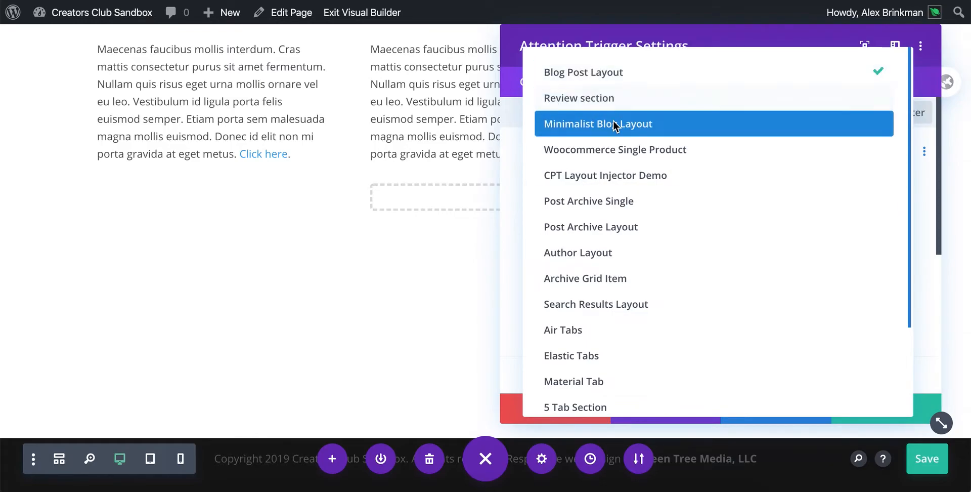
scroll(616, 160, down, 3)
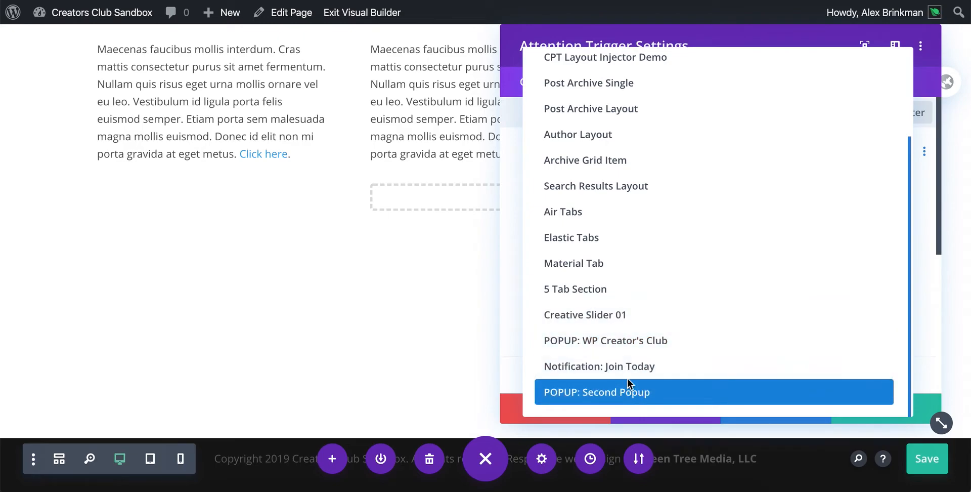
click(634, 345)
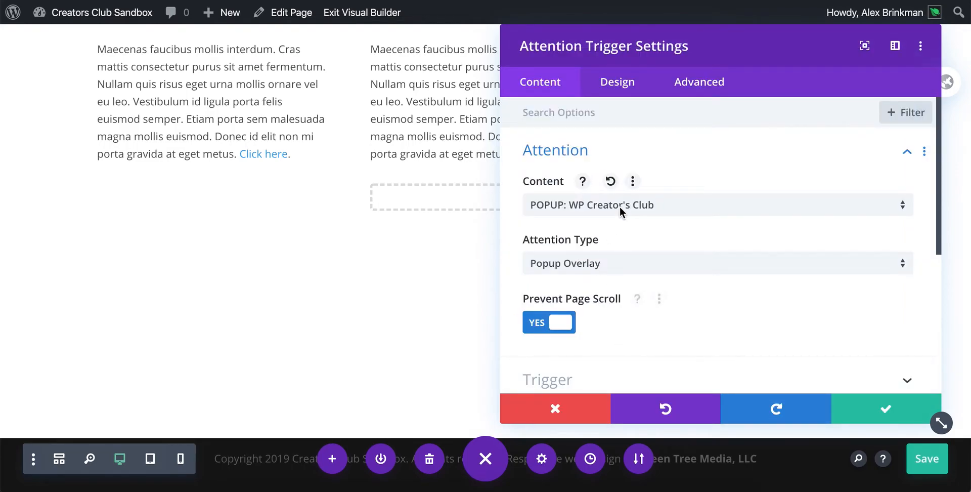
Review the Attention Type options, keeping Popup Overlay, and demonstrate the overlay on the live page through the "Click here" link
scroll(623, 207, down, 1)
click(629, 236)
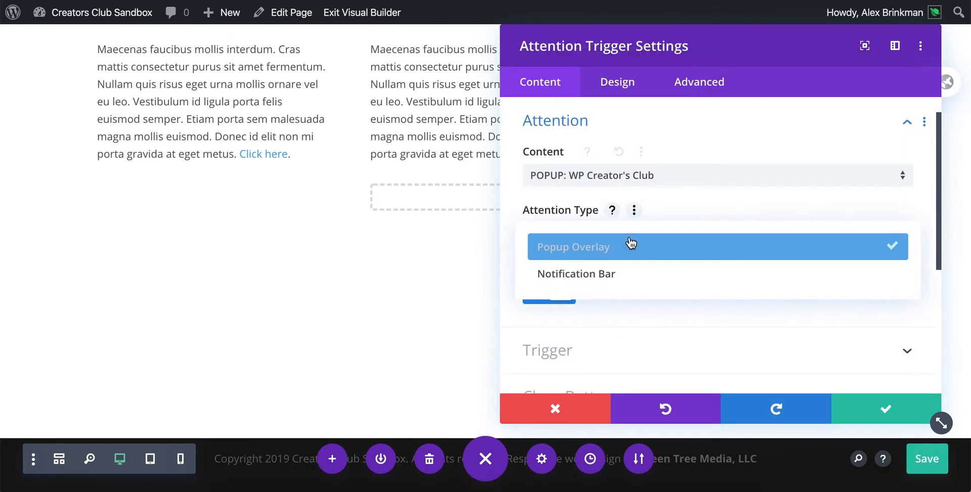
click(618, 249)
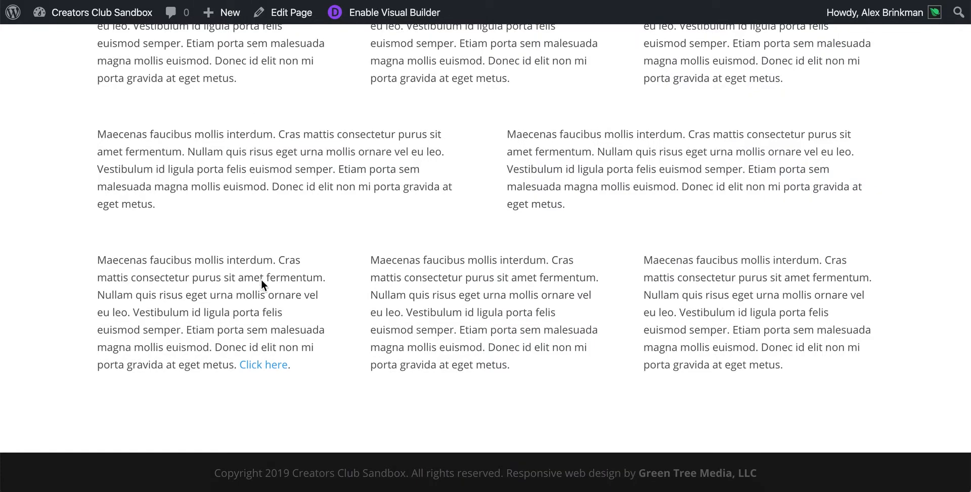
click(262, 362)
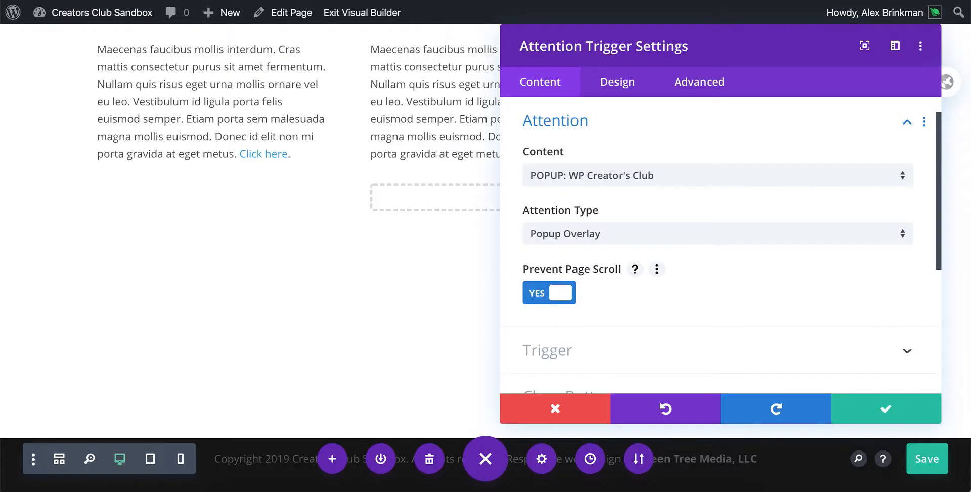
Set the Attention Type to Notification Bar with Top as the Bar Location
click(670, 234)
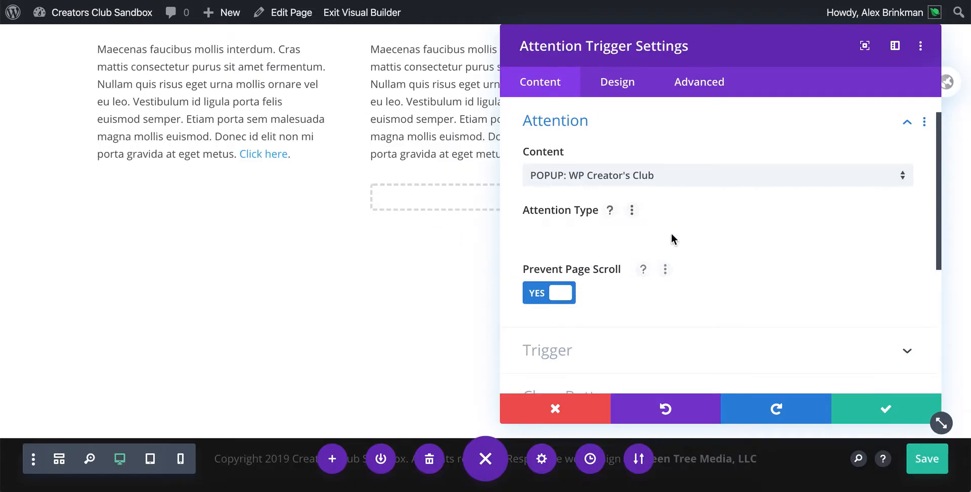
click(658, 274)
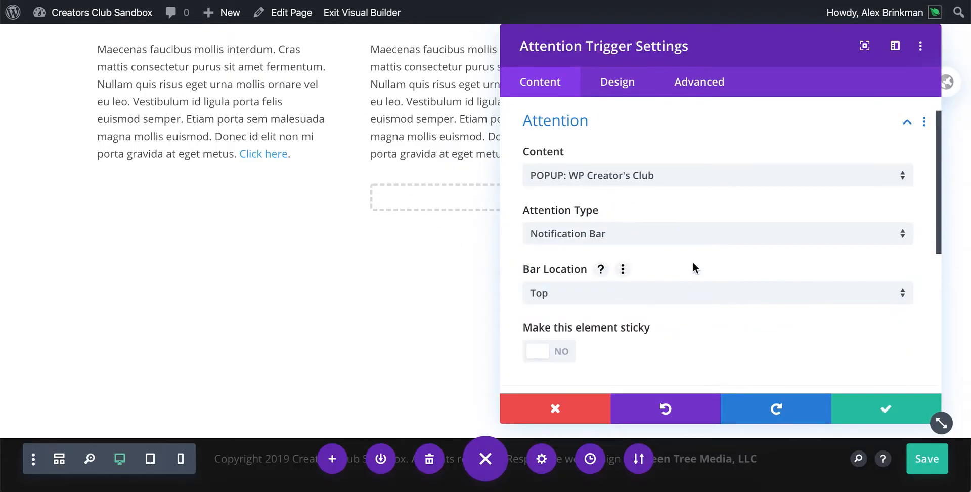
scroll(693, 262, down, 2)
click(550, 209)
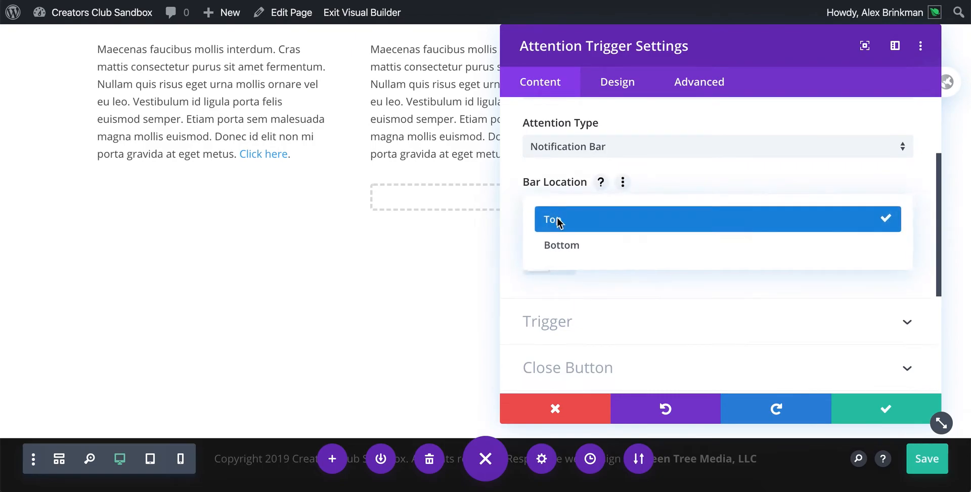
click(582, 223)
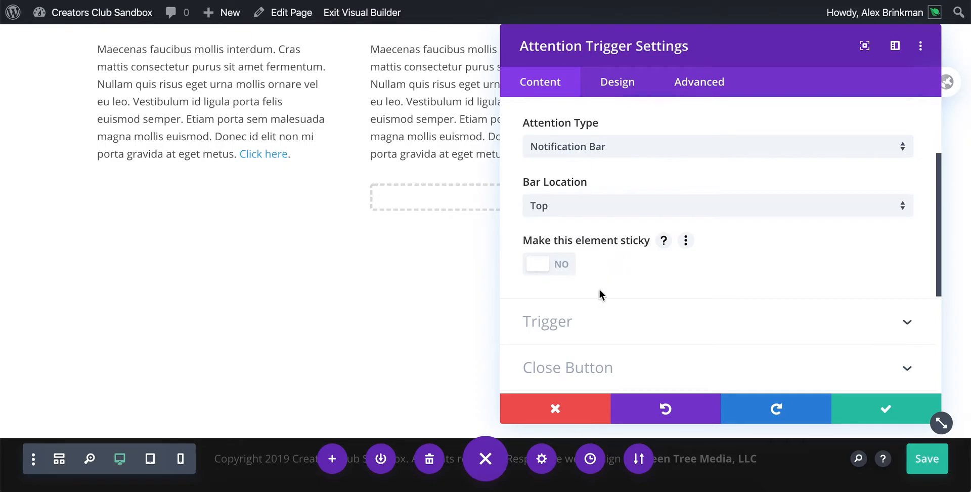
Set the trigger to "An element is clicked", leave the Click Element empty, and discard the module's settings changes
click(574, 321)
scroll(587, 306, up, 2)
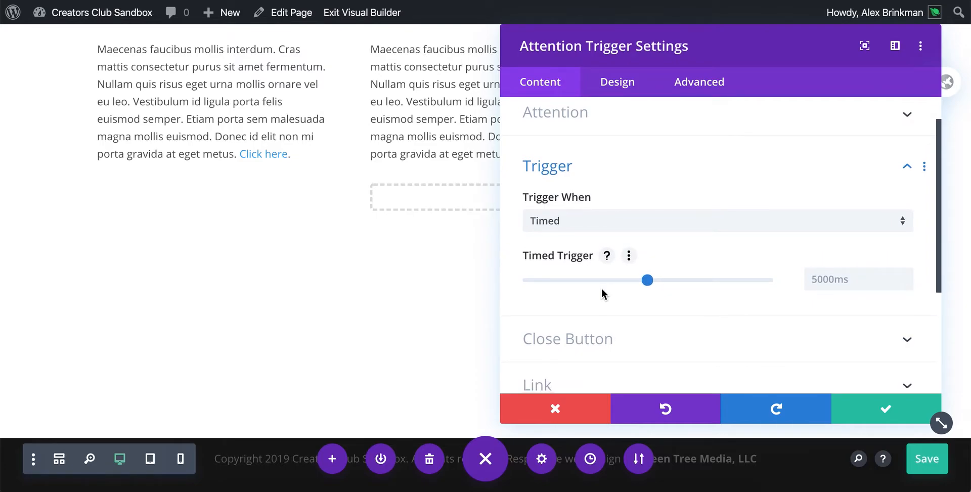
click(608, 219)
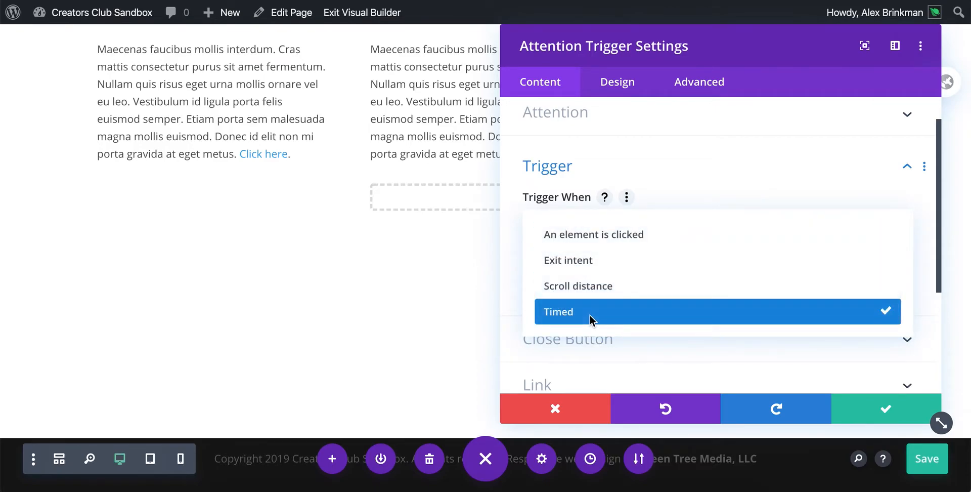
click(595, 238)
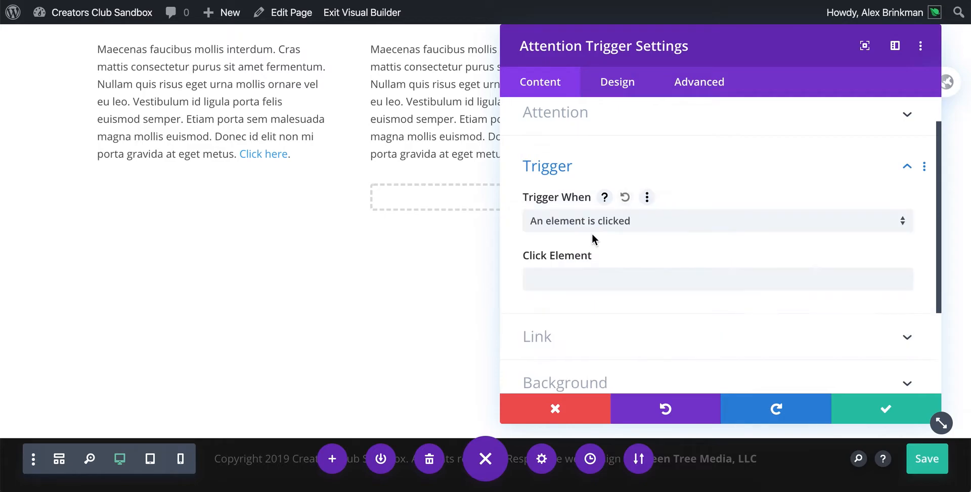
scroll(582, 227, down, 1)
click(546, 253)
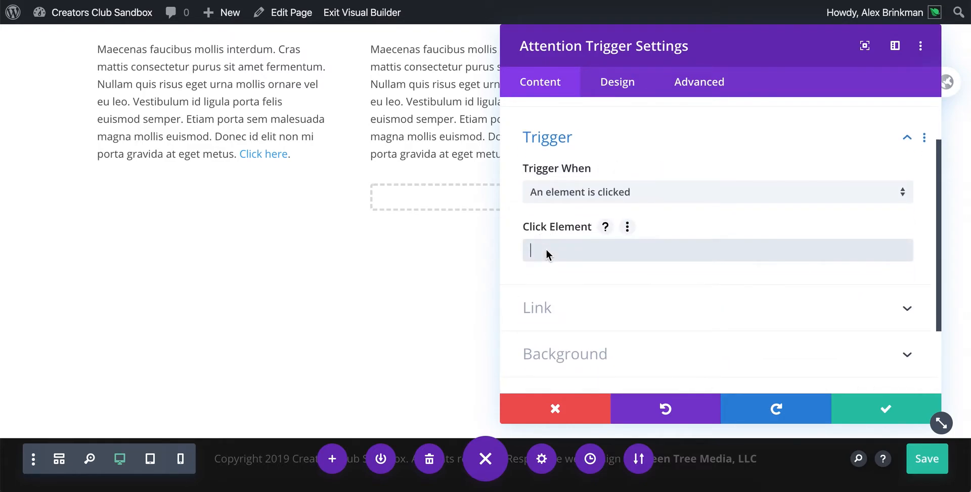
click(569, 421)
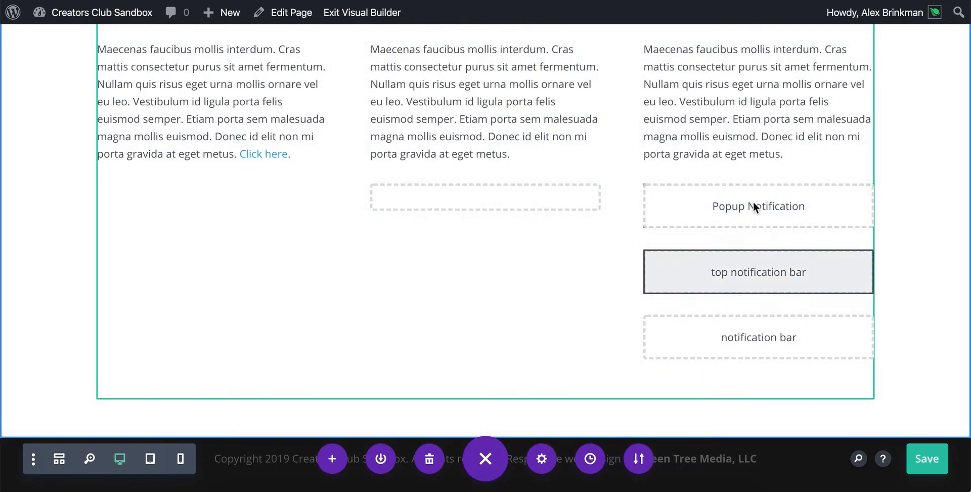
Examine the Click Element selector in the Popup Notification module's trigger settings and close them without changes
click(754, 200)
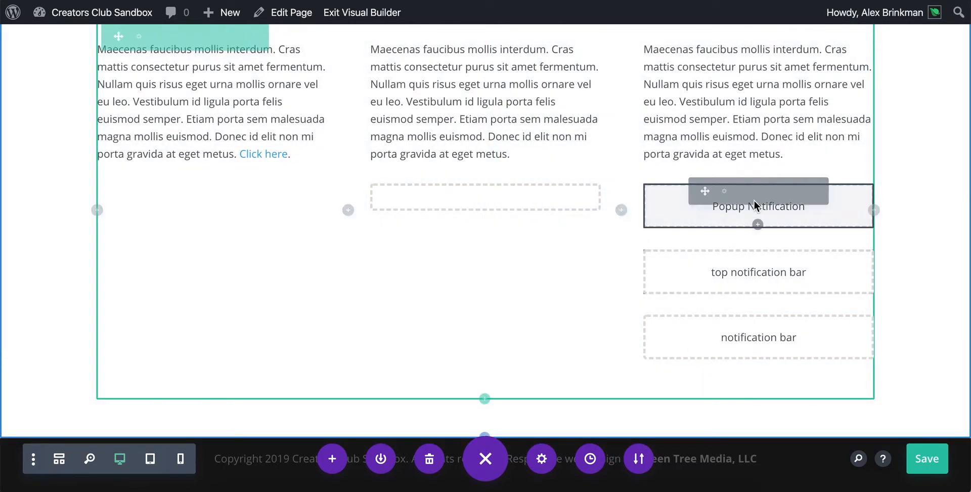
click(720, 192)
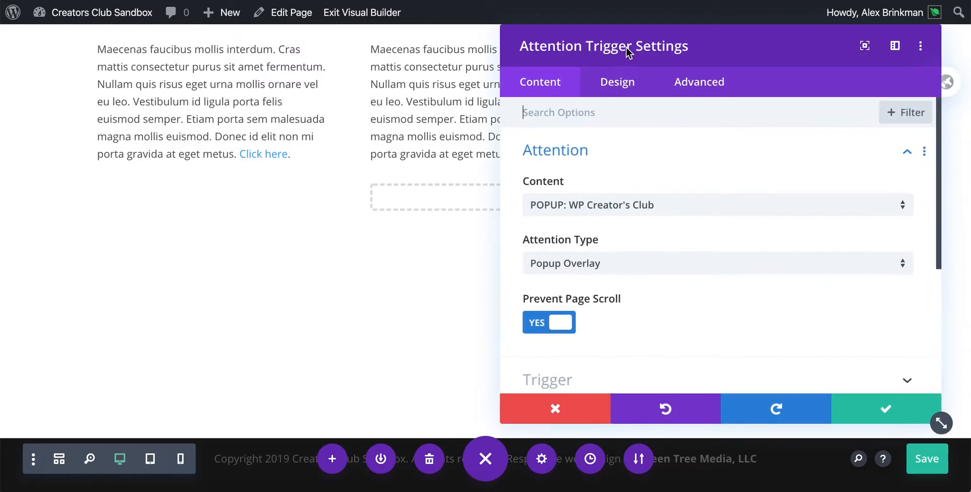
drag(535, 22, 421, 38)
scroll(492, 241, down, 3)
click(486, 262)
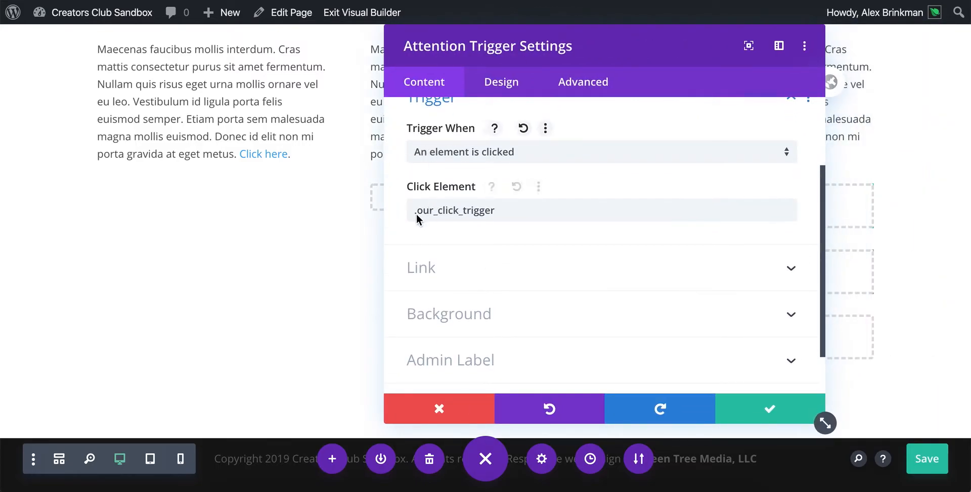
click(416, 215)
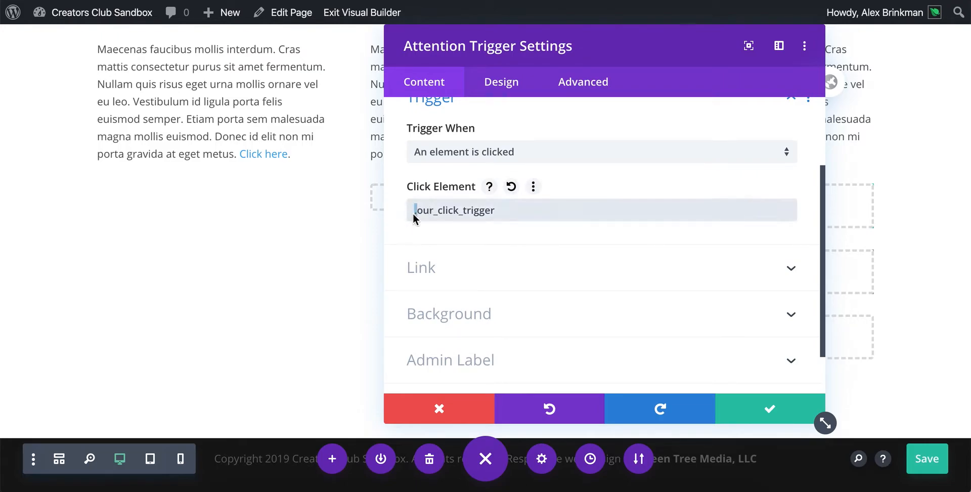
double_click(434, 212)
click(447, 397)
scroll(248, 203, up, 2)
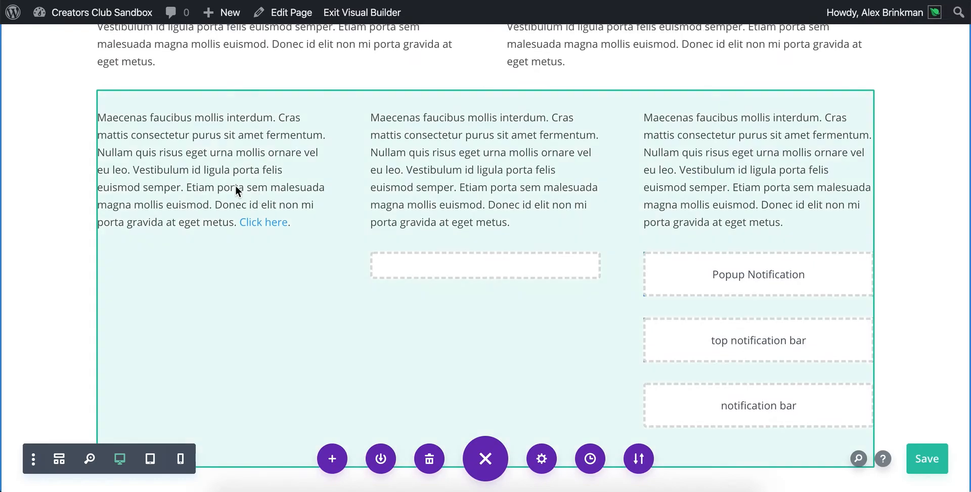
Examine the HTML class on the "Click here" link in the first column's text module and close its settings
mouse_move(223, 175)
click(174, 146)
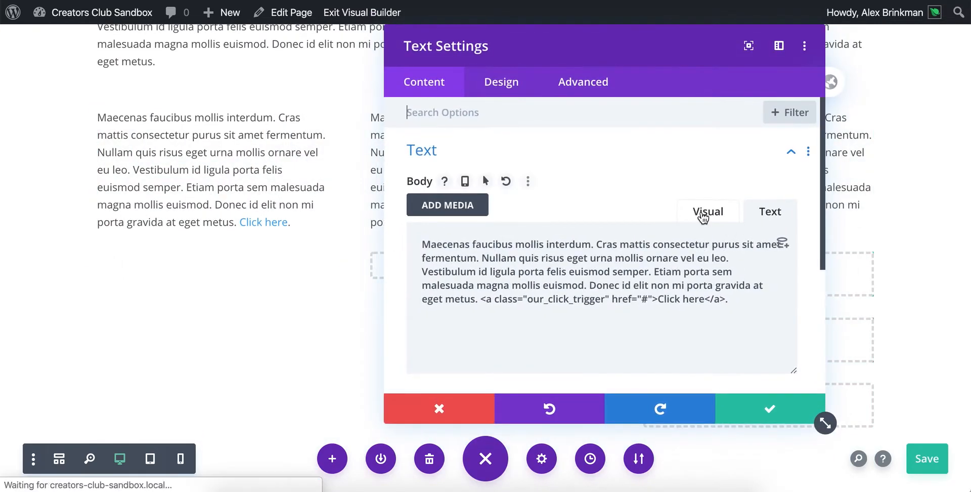
click(703, 216)
click(766, 211)
scroll(670, 260, down, 1)
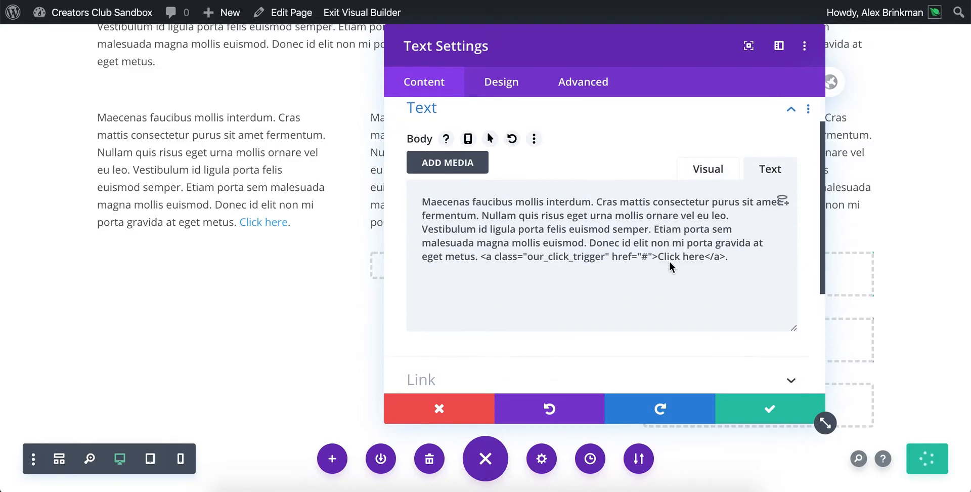
drag(482, 258, 600, 257)
double_click(541, 255)
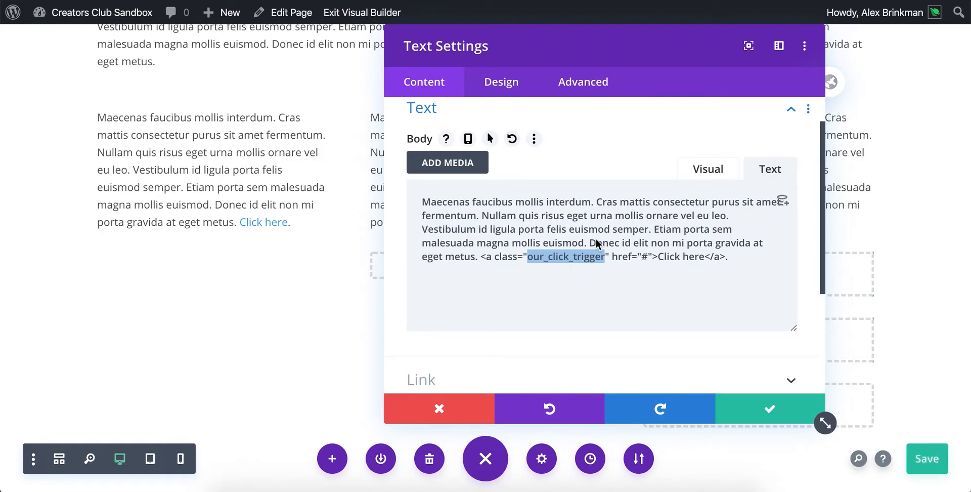
click(718, 169)
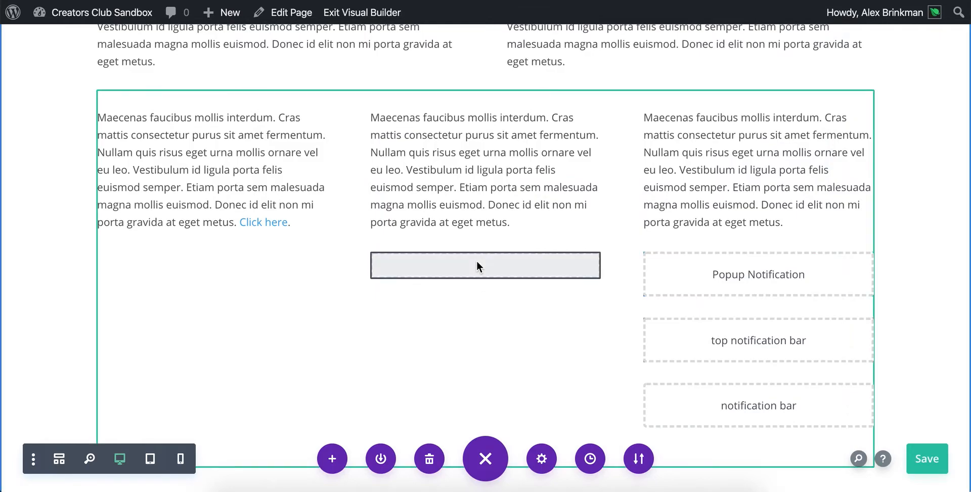
Open the Trigger settings of the blank Attention Trigger module in the last row's middle column
click(449, 259)
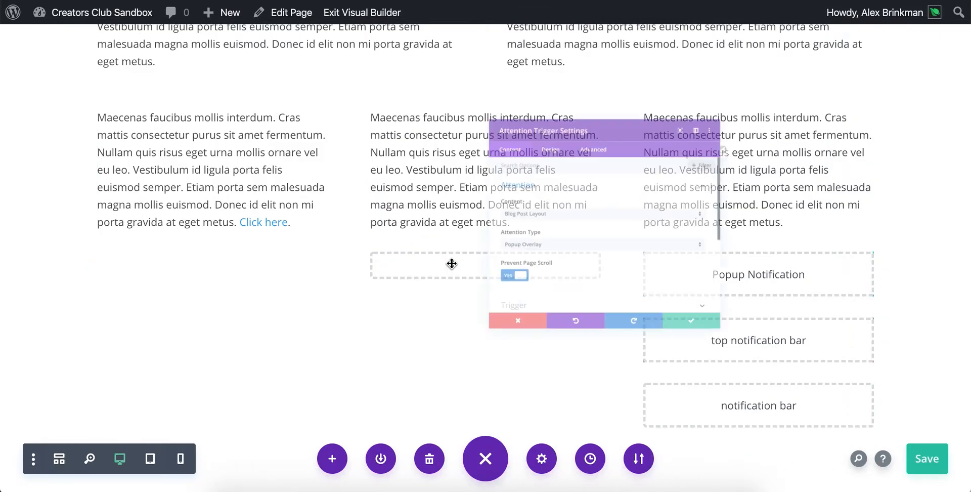
scroll(514, 277, down, 2)
click(513, 279)
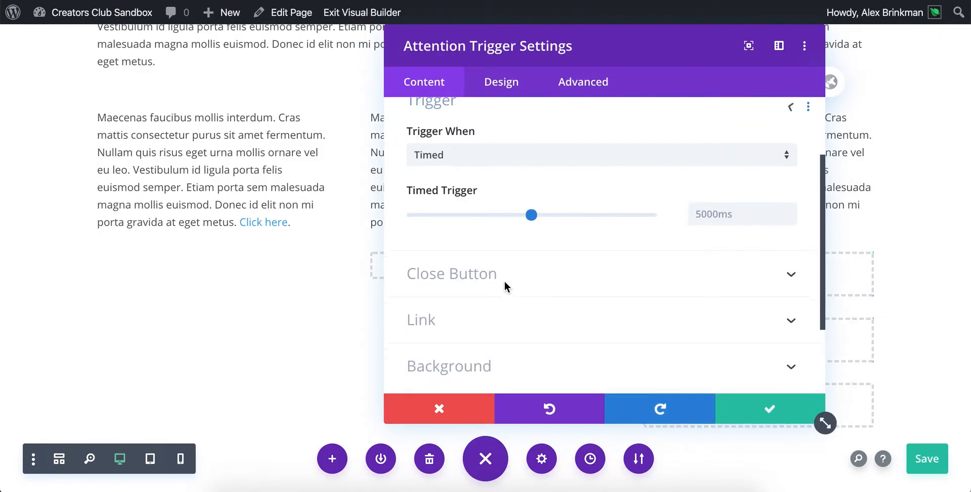
Try the "An element is clicked" trigger and switch the module's trigger to Exit intent
click(528, 184)
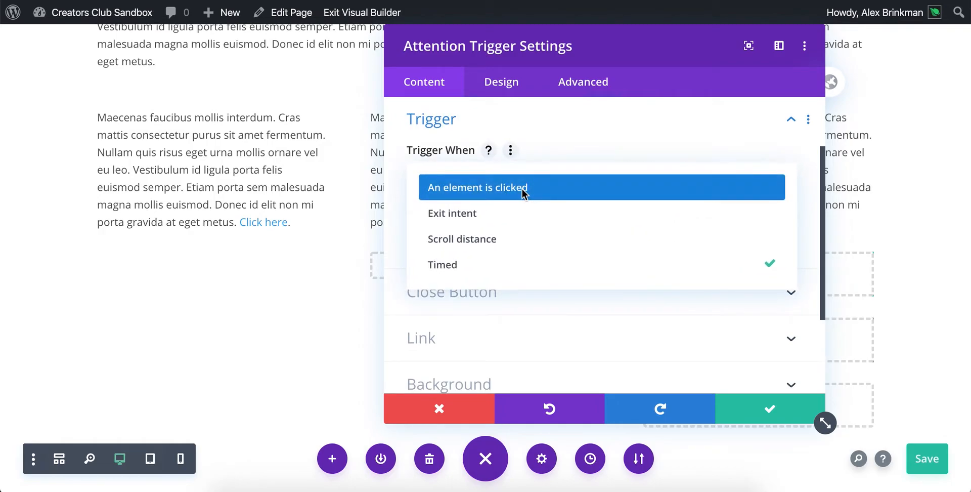
click(526, 186)
click(512, 172)
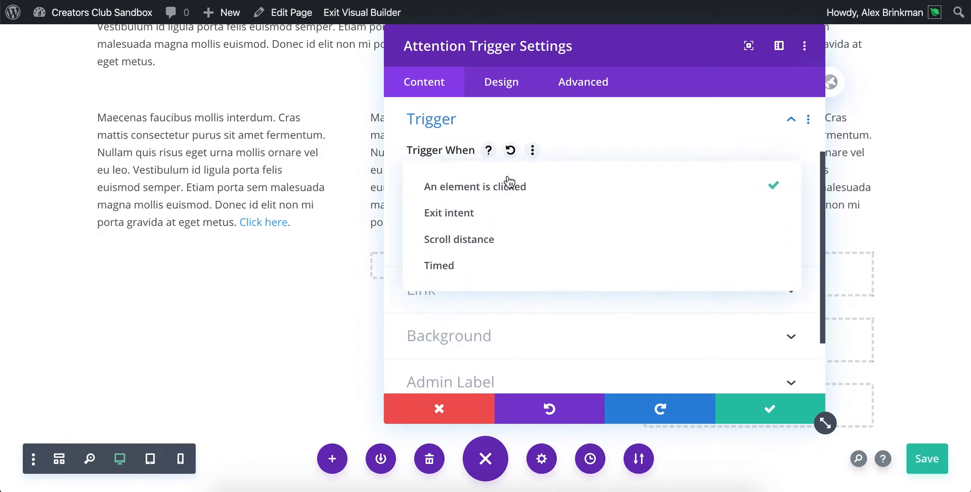
click(496, 214)
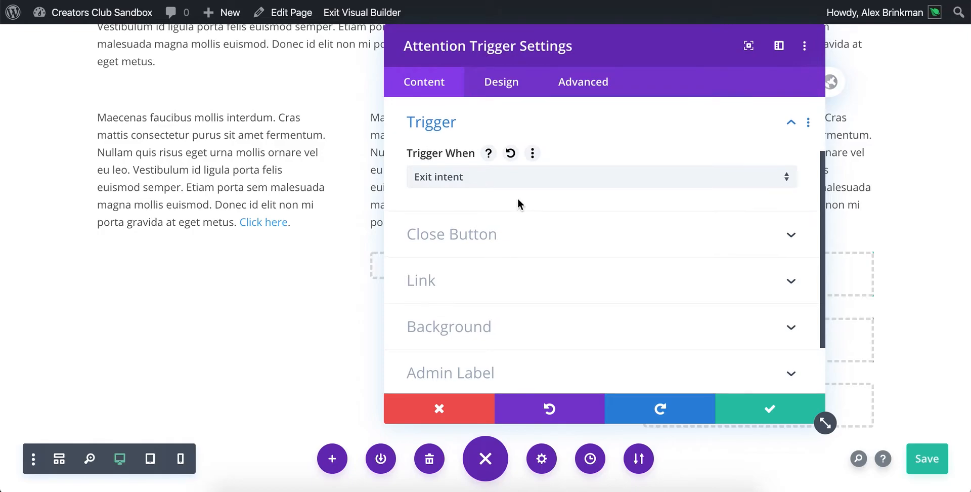
Try the Scroll distance trigger at 0% and 100%, reset the distance, and set the trigger back to Timed
click(519, 178)
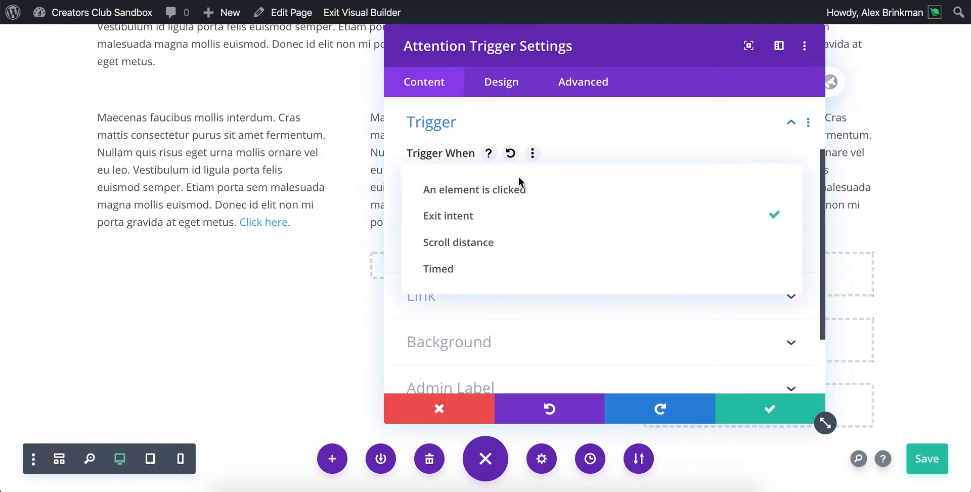
click(492, 240)
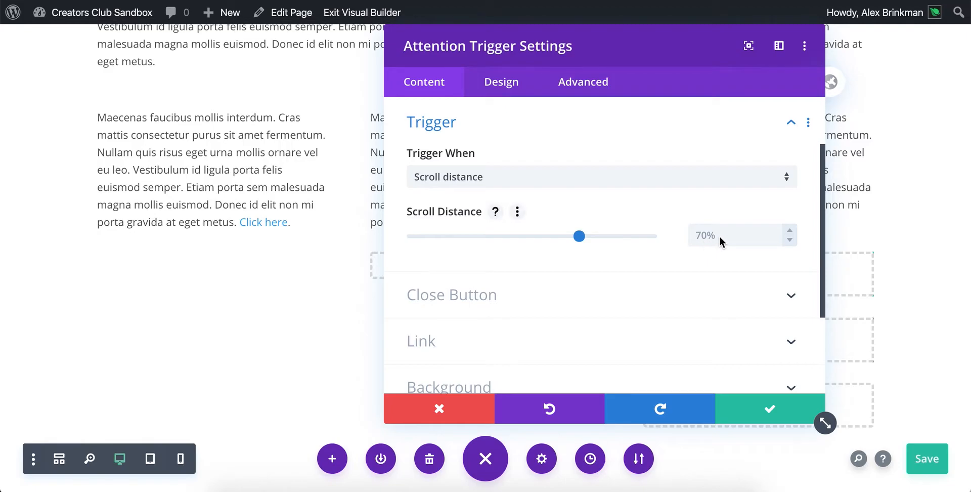
drag(579, 236, 388, 247)
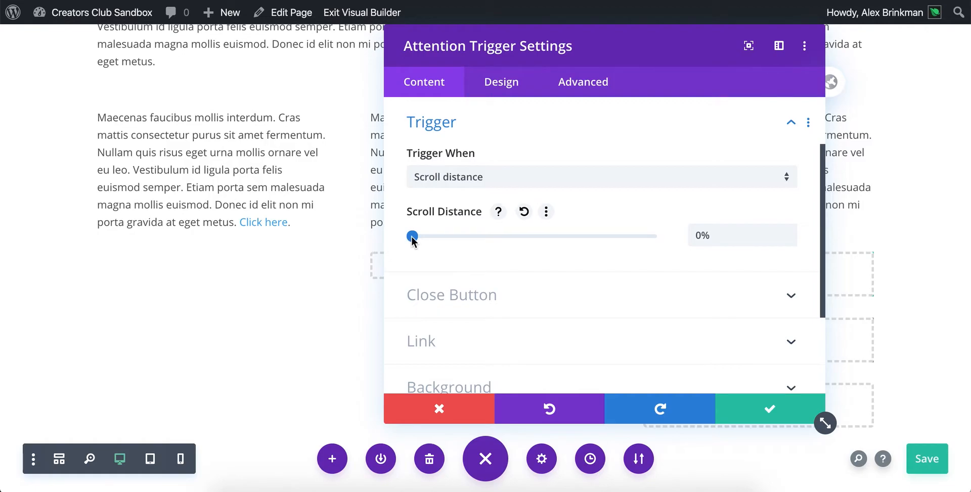
drag(413, 242, 659, 245)
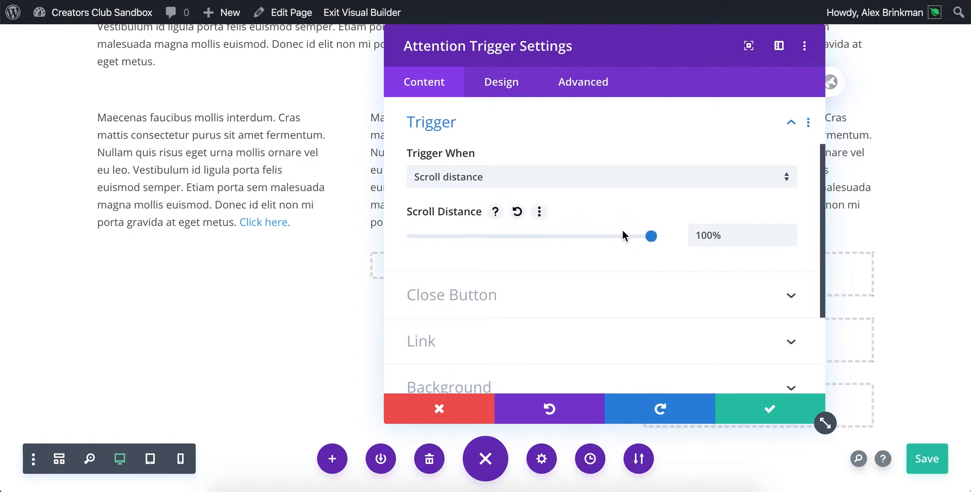
click(517, 213)
click(536, 183)
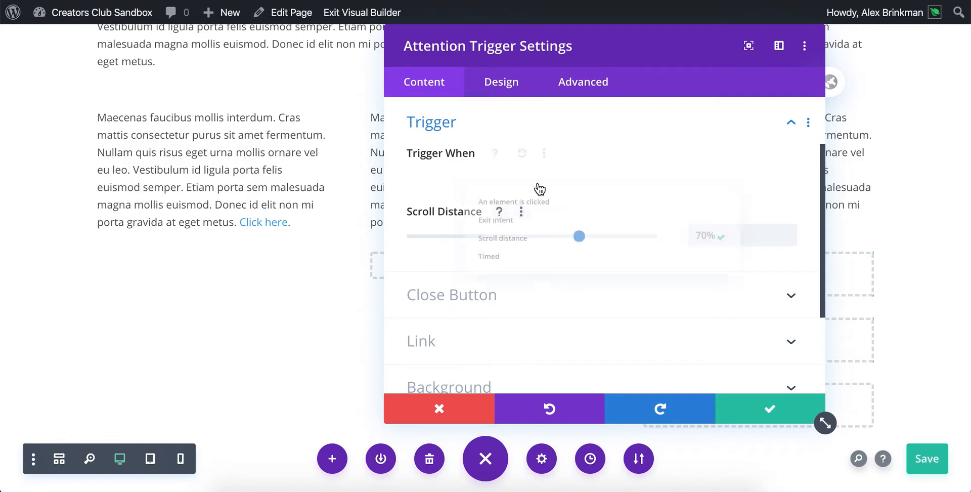
click(517, 265)
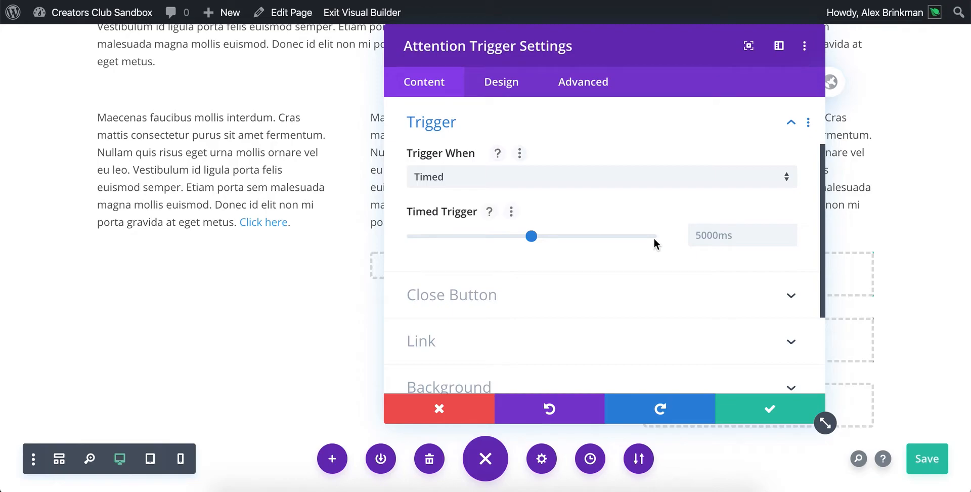
Try timed trigger delays of 10000 ms and 20000 ms and reset the delay to its default
drag(532, 237, 661, 238)
click(705, 236)
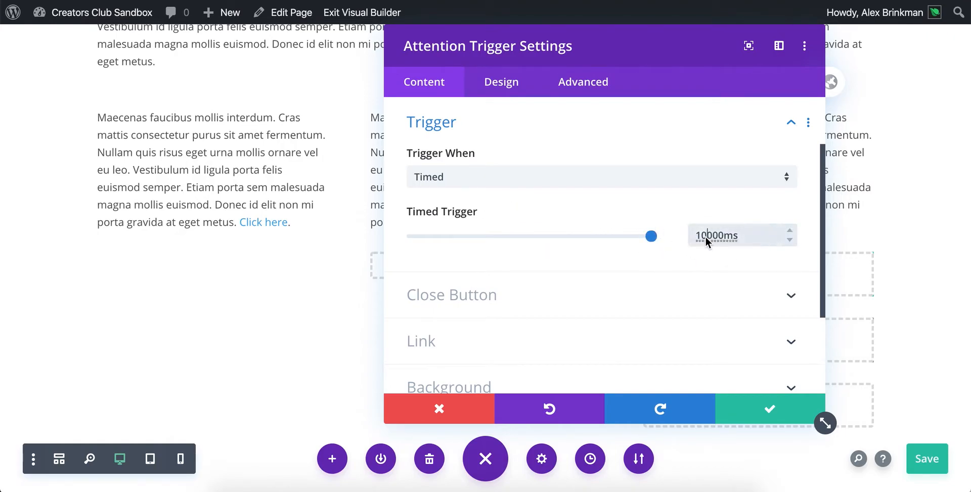
key(BackSpace)
key(BackSpace)
text(20)
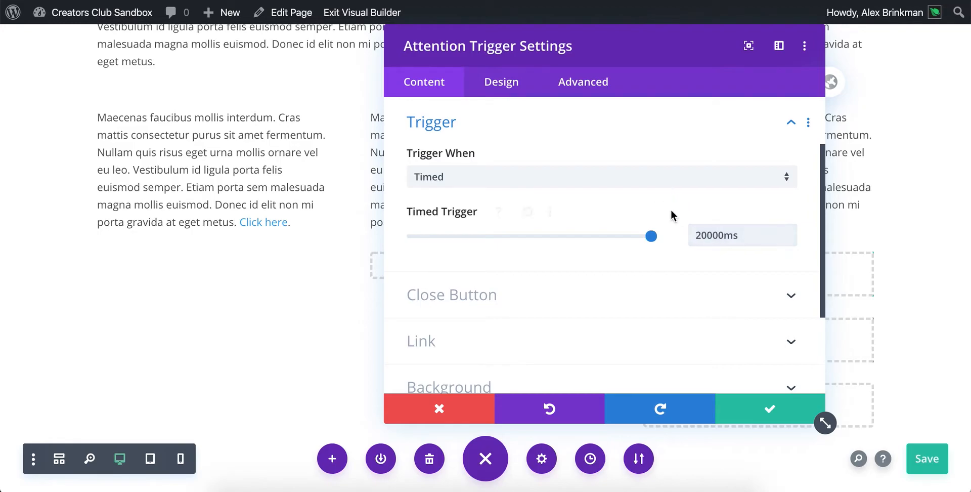
drag(651, 236, 531, 236)
click(513, 211)
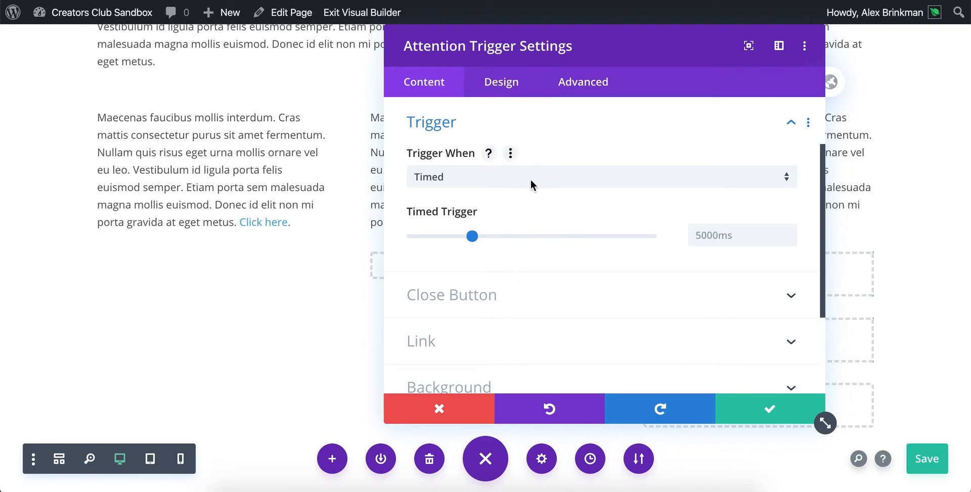
Review the available trigger types and read the help for the Close Button's Hide After Close option
click(466, 178)
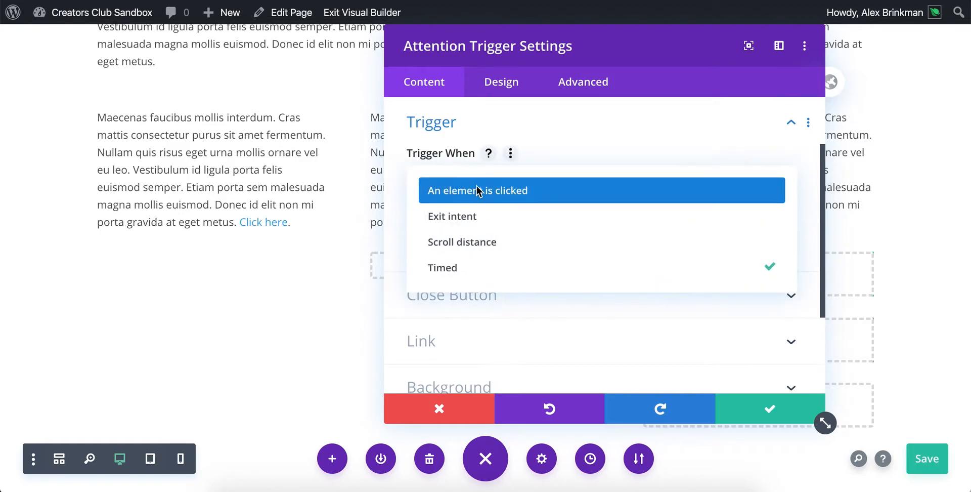
click(538, 137)
click(495, 301)
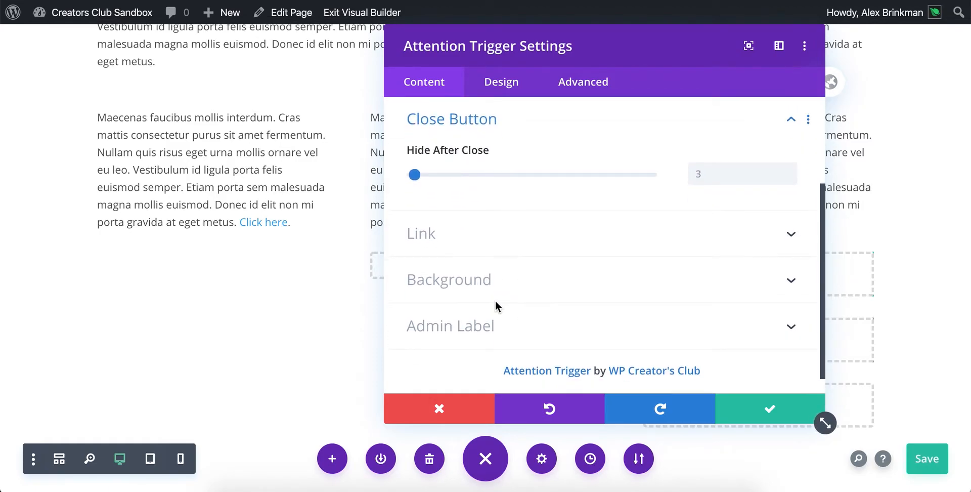
scroll(516, 219, up, 1)
click(502, 207)
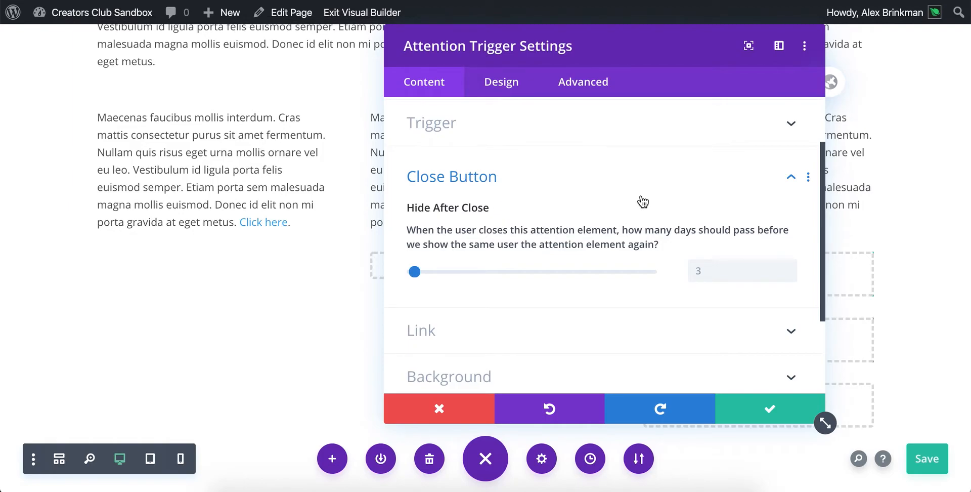
click(583, 182)
scroll(497, 180, up, 2)
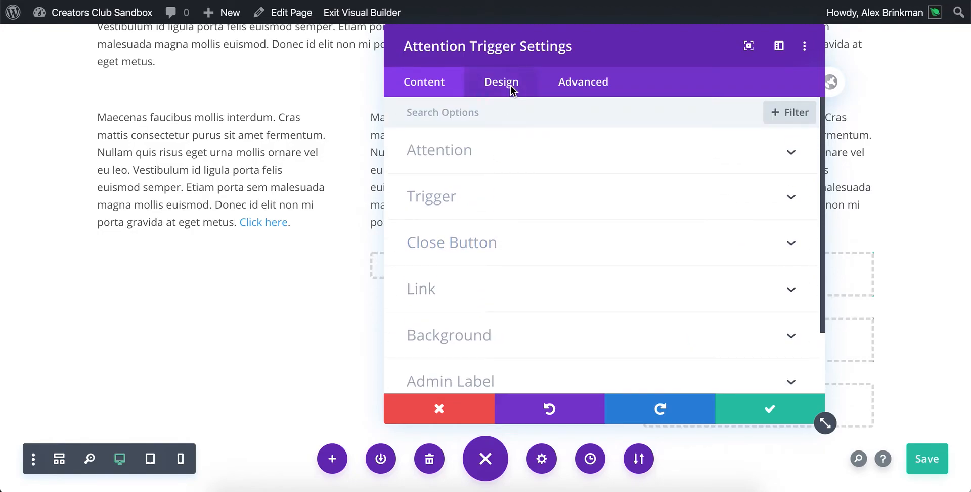
Discard the blank Attention Trigger module's settings and delete the module from the last row's middle column
scroll(498, 234, down, 2)
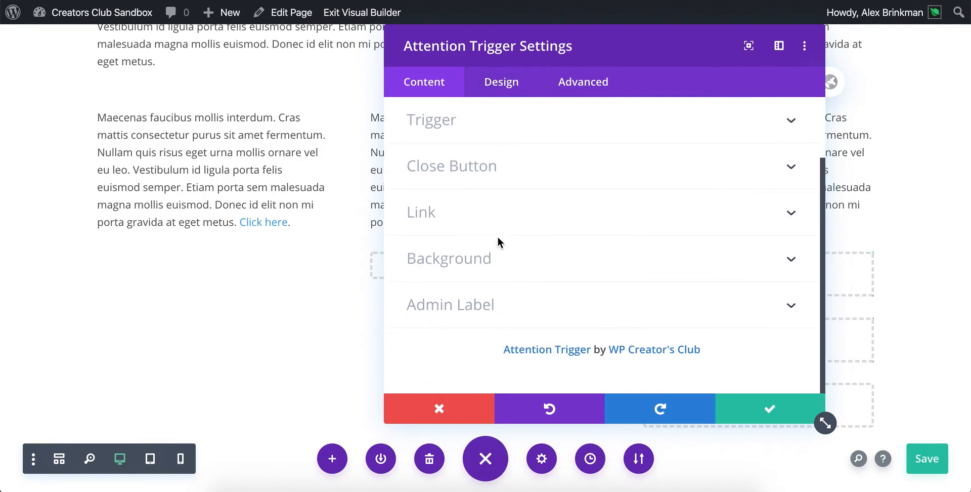
click(473, 262)
click(456, 408)
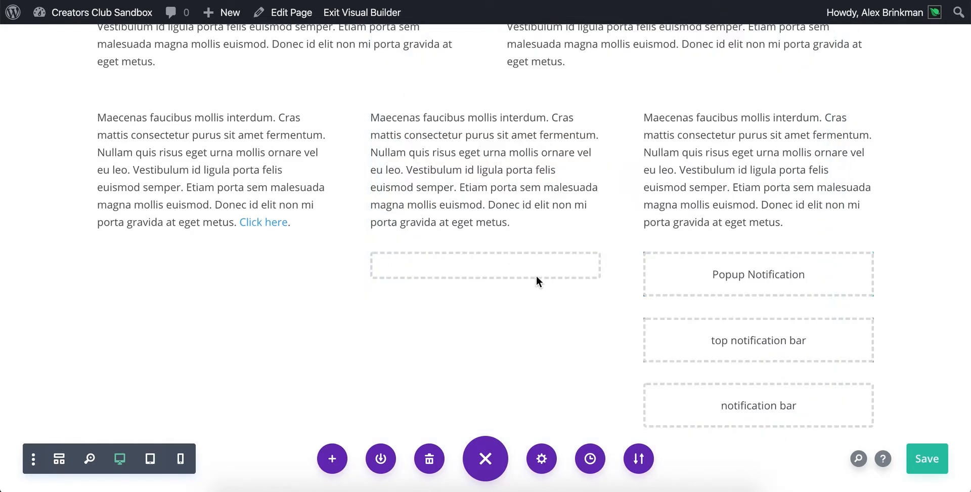
mouse_move(544, 267)
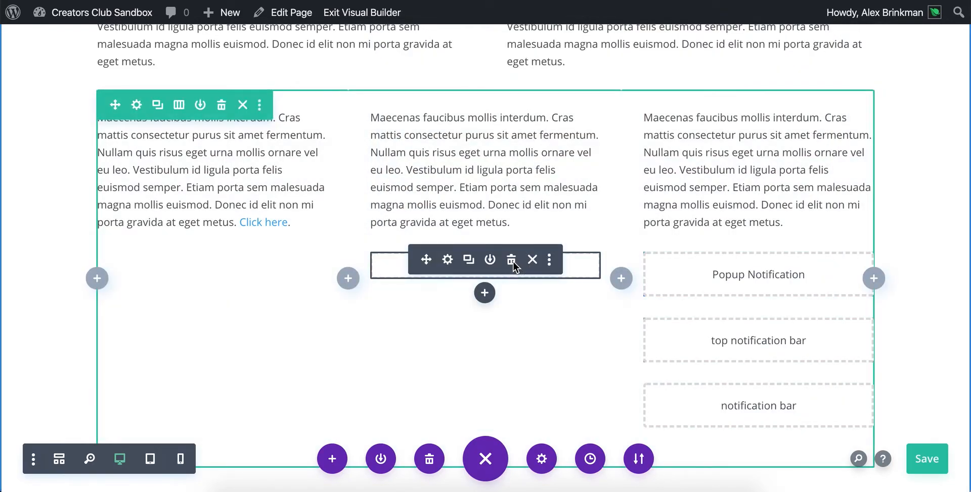
click(513, 260)
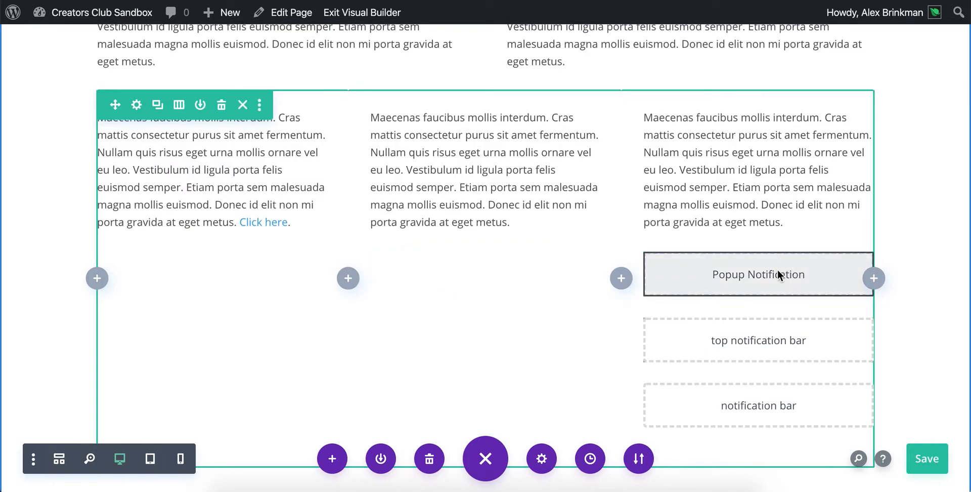
Open the Background settings of the Popup Notification module in the last row's third column
click(715, 257)
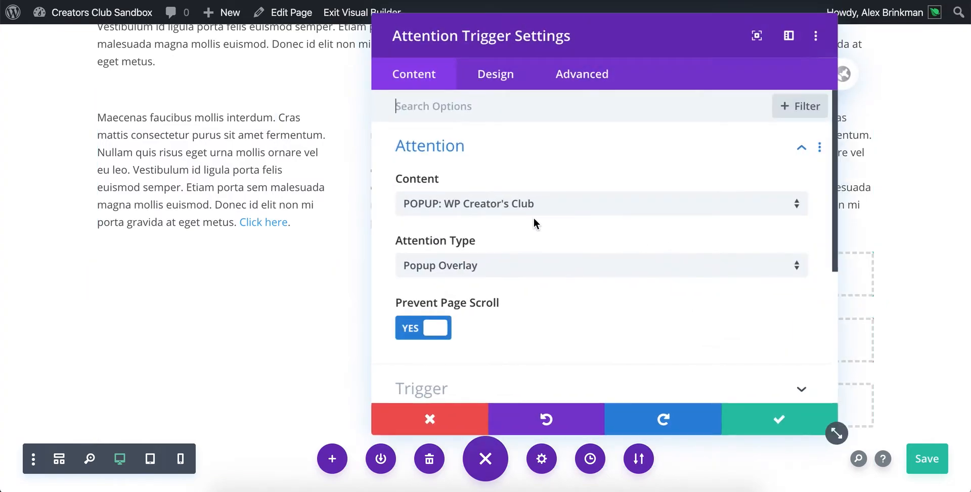
scroll(533, 218, down, 5)
click(477, 247)
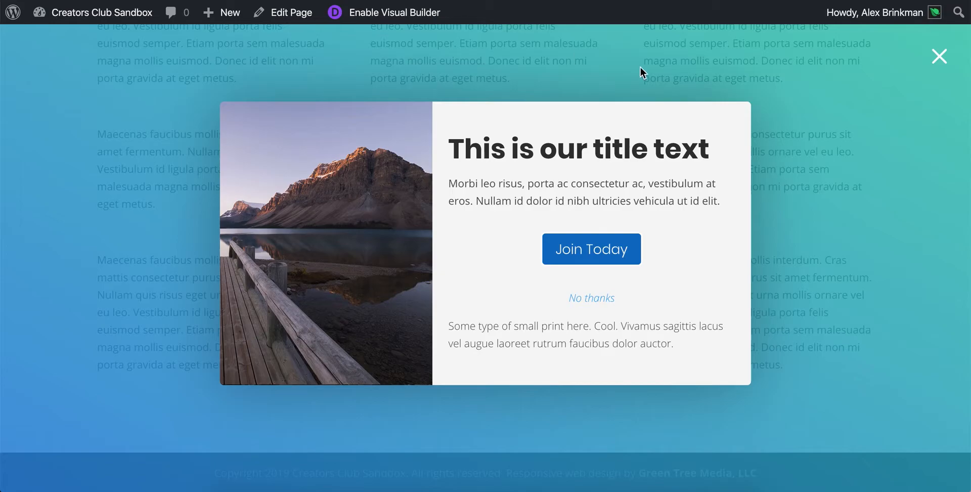
Close the popup on the live page and remove the attention-bar-4368593 cookie from the site's cookies
click(940, 57)
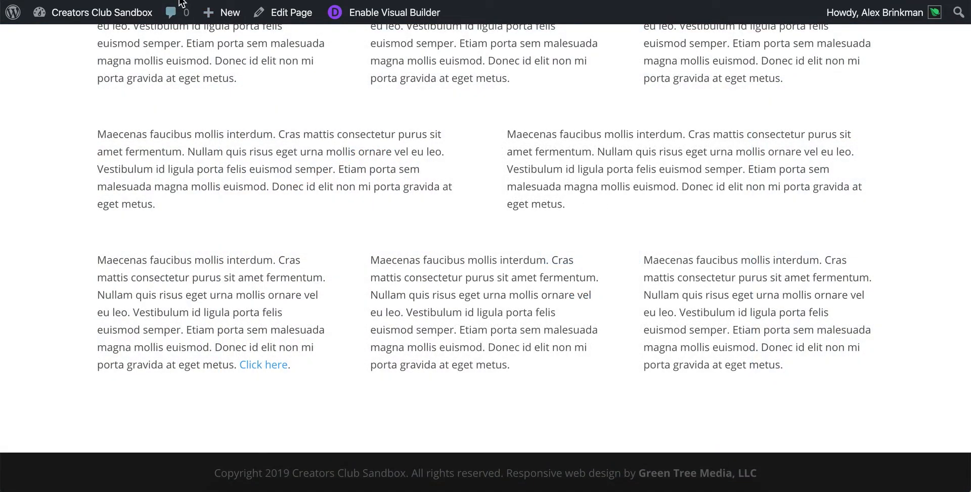
click(119, 0)
click(139, 210)
click(335, 109)
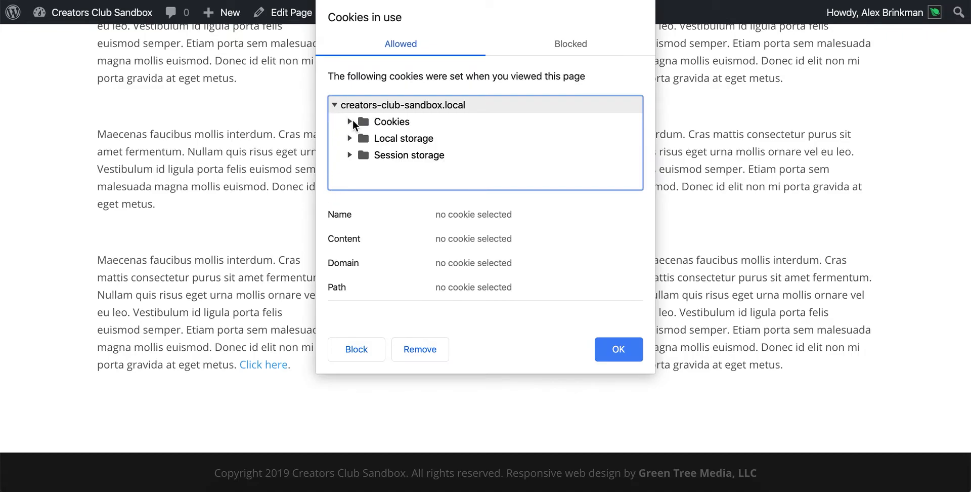
click(350, 121)
click(408, 144)
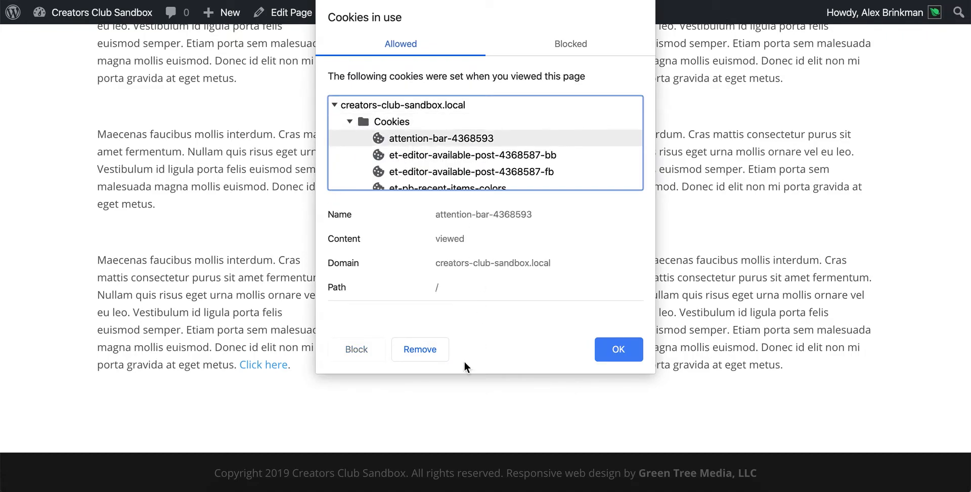
click(444, 350)
click(615, 348)
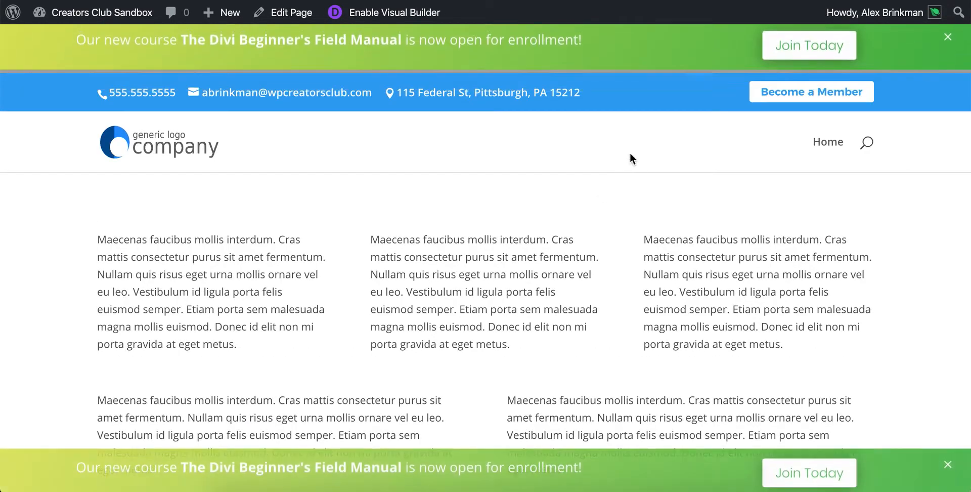
Dismiss both notification bars on the live page and trigger the popup from the "Click here" link
click(947, 40)
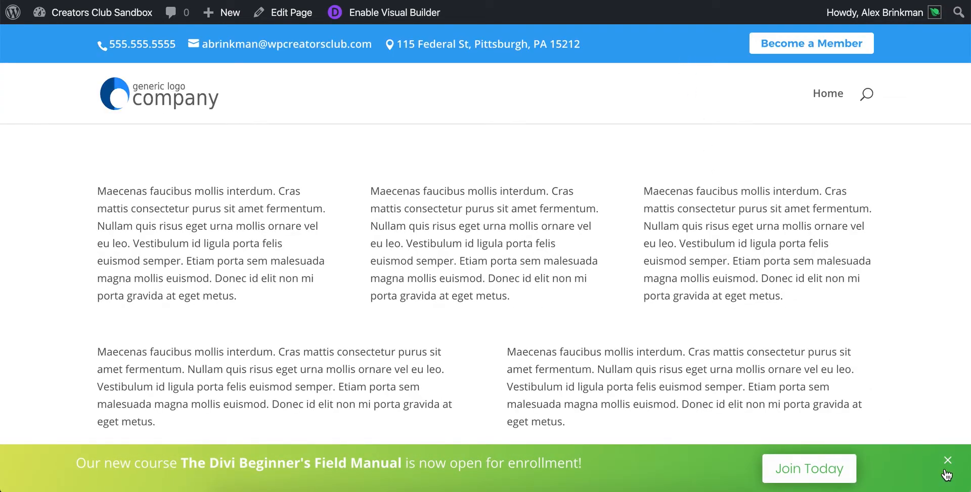
click(948, 461)
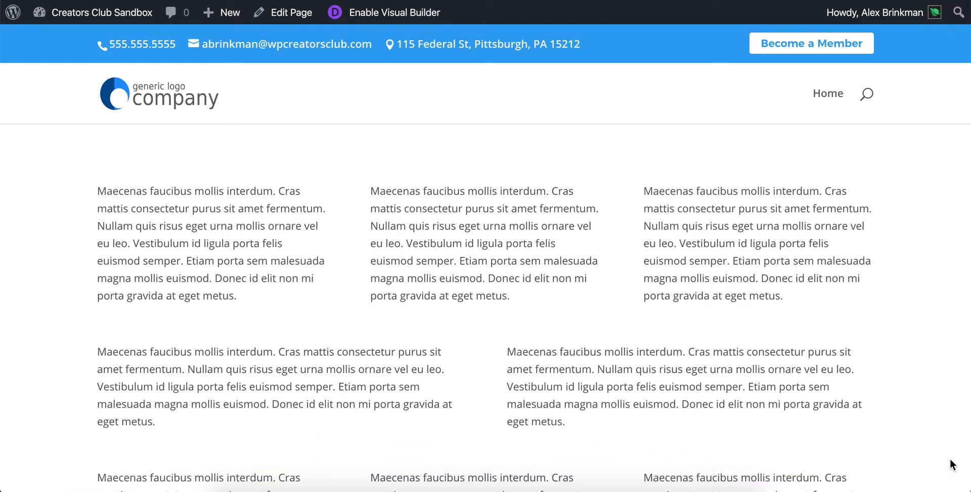
click(335, 12)
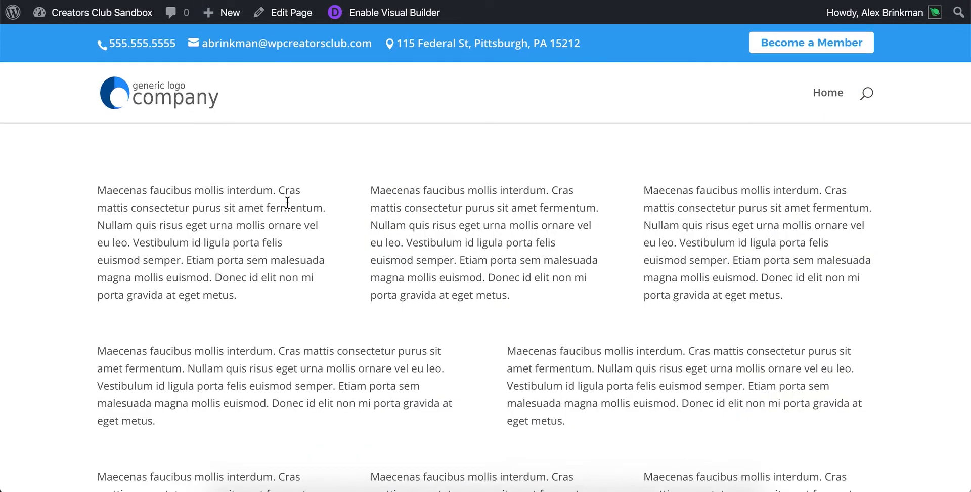
scroll(284, 202, down, 10)
click(267, 366)
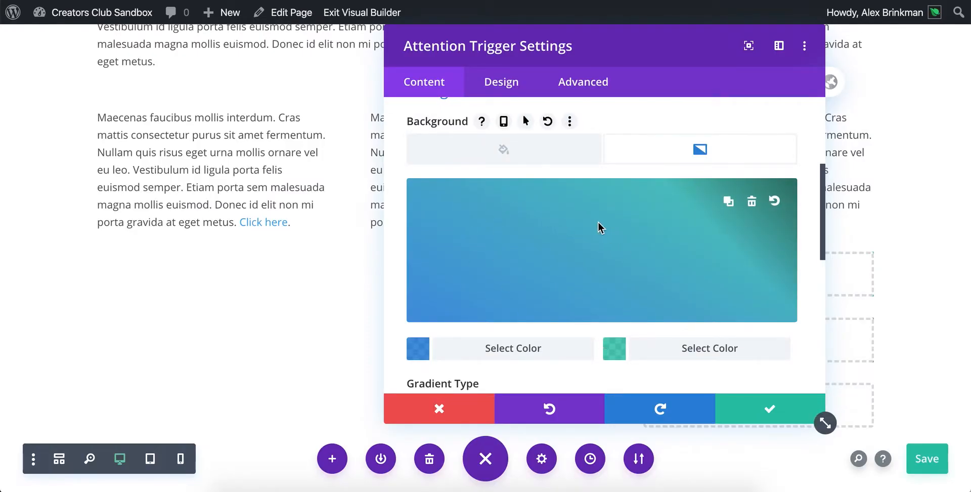
Examine the Popup Notification module's gradient background and its available entrance and exit animations
scroll(571, 173, down, 5)
scroll(570, 170, up, 5)
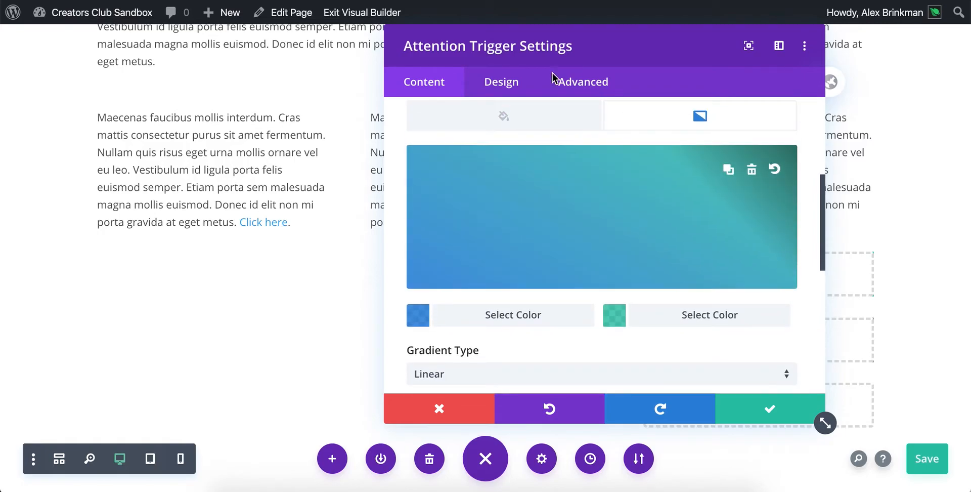
click(499, 81)
click(481, 152)
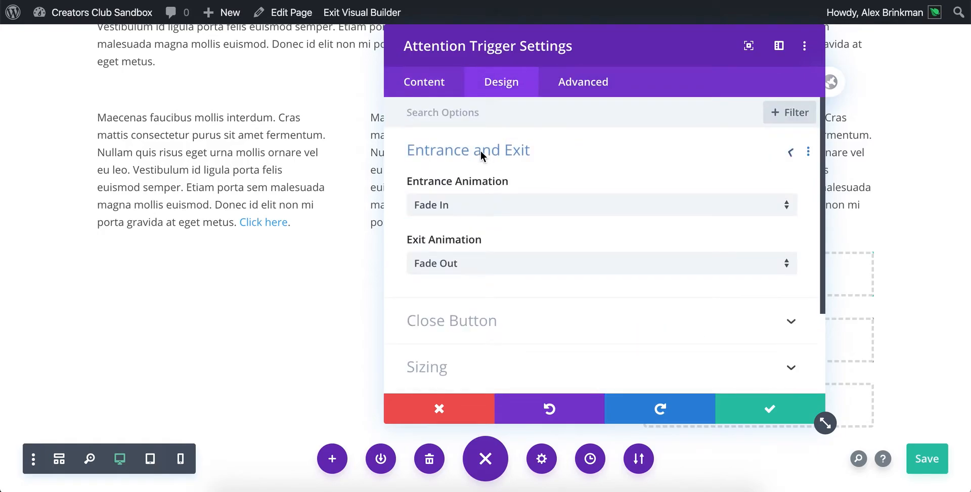
click(506, 203)
scroll(527, 108, down, 8)
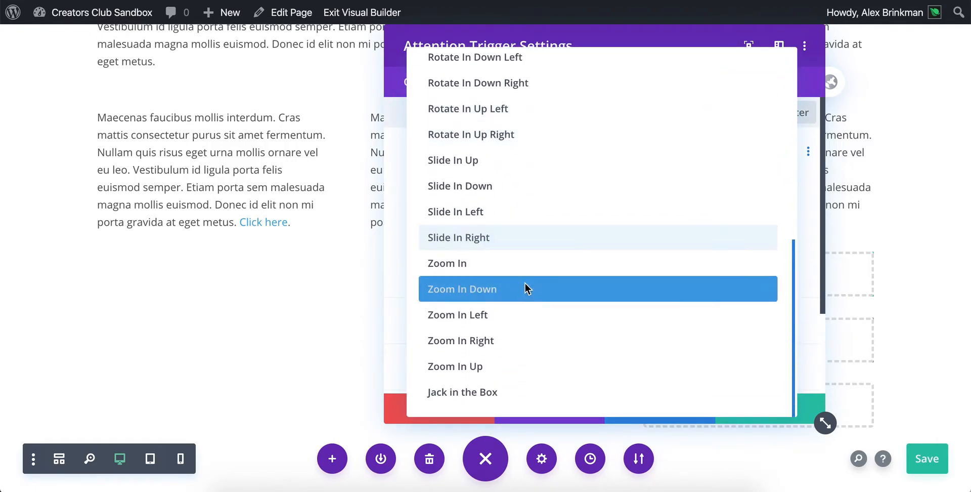
scroll(527, 281, up, 8)
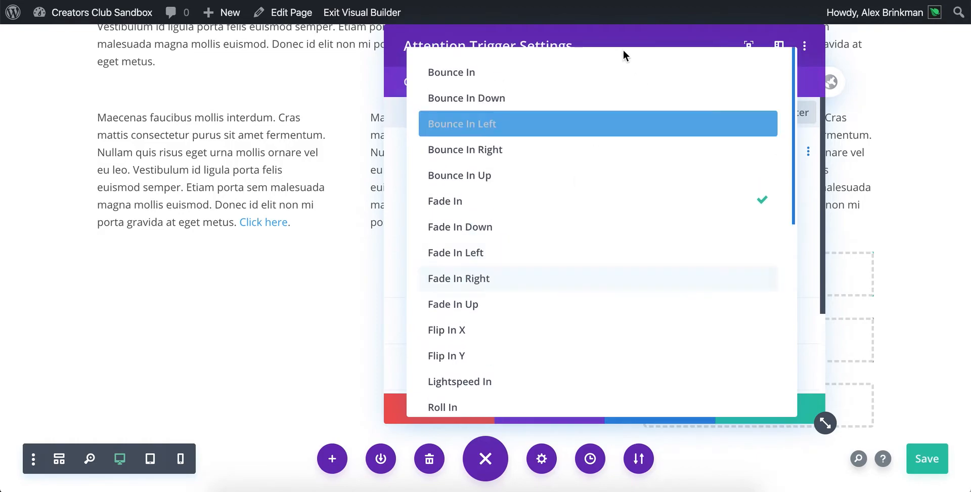
click(602, 30)
click(526, 269)
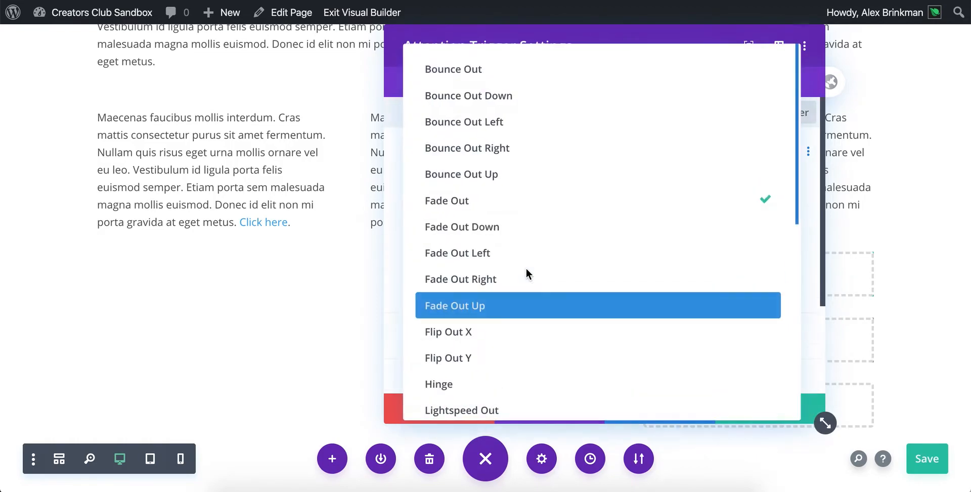
scroll(566, 175, down, 6)
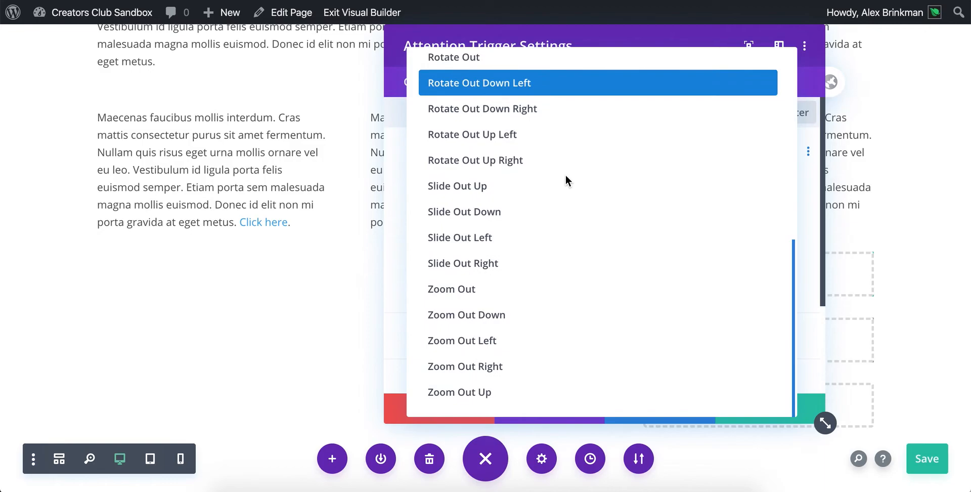
scroll(566, 175, up, 8)
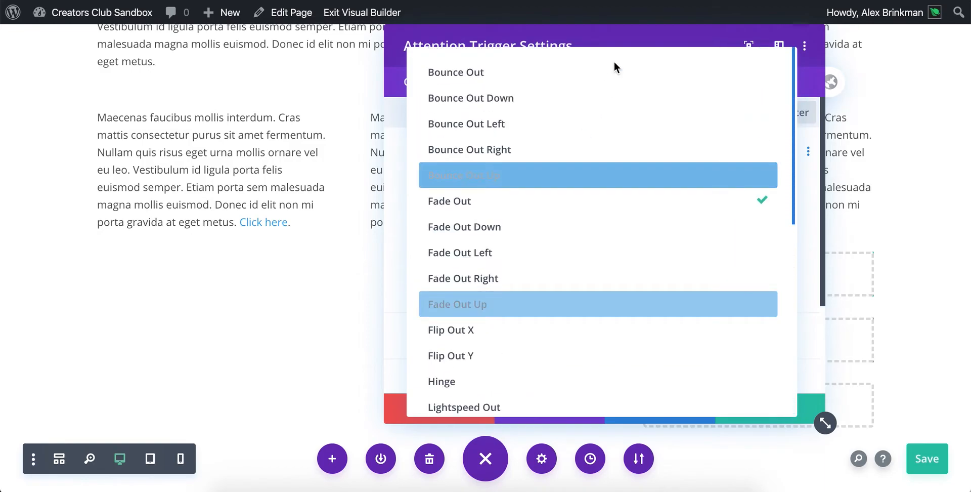
click(621, 28)
Examine the module's Close Button design options and its Custom CSS fields, and return to the Design settings
click(528, 320)
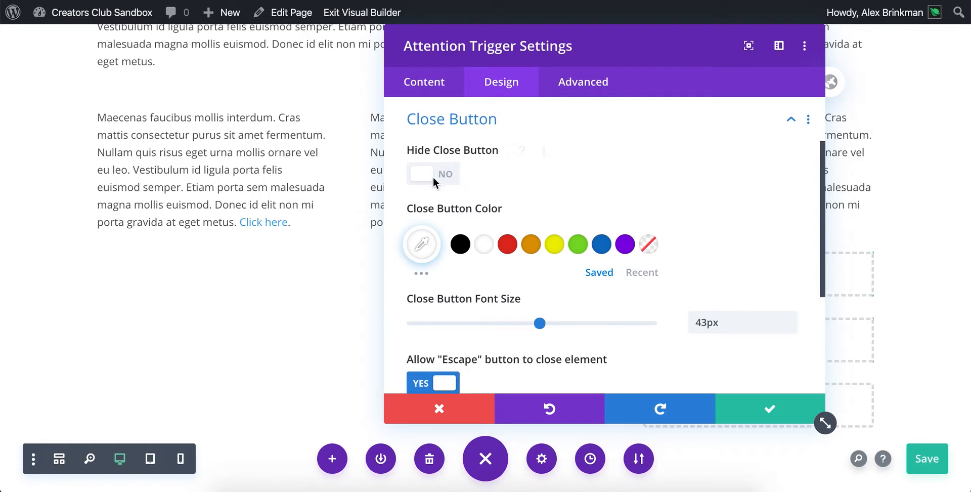
scroll(498, 180, down, 1)
scroll(498, 181, down, 1)
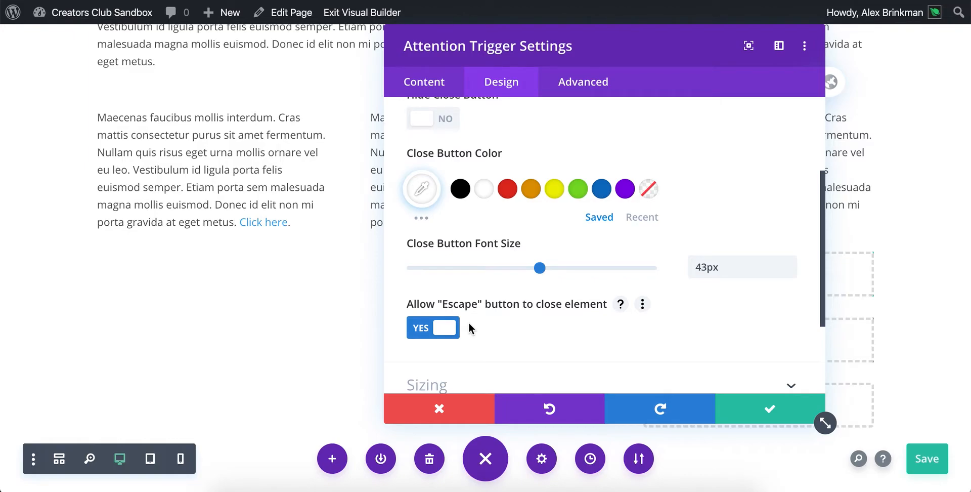
click(582, 83)
click(498, 205)
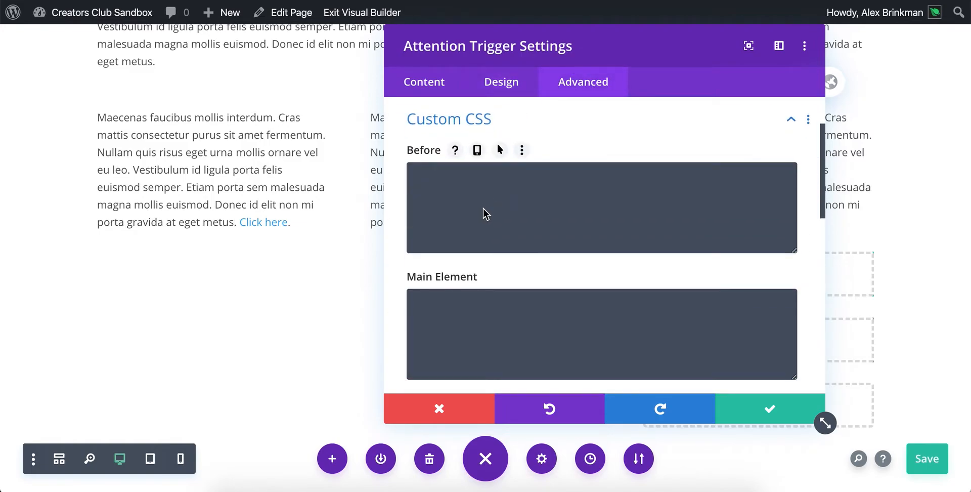
scroll(492, 208, down, 7)
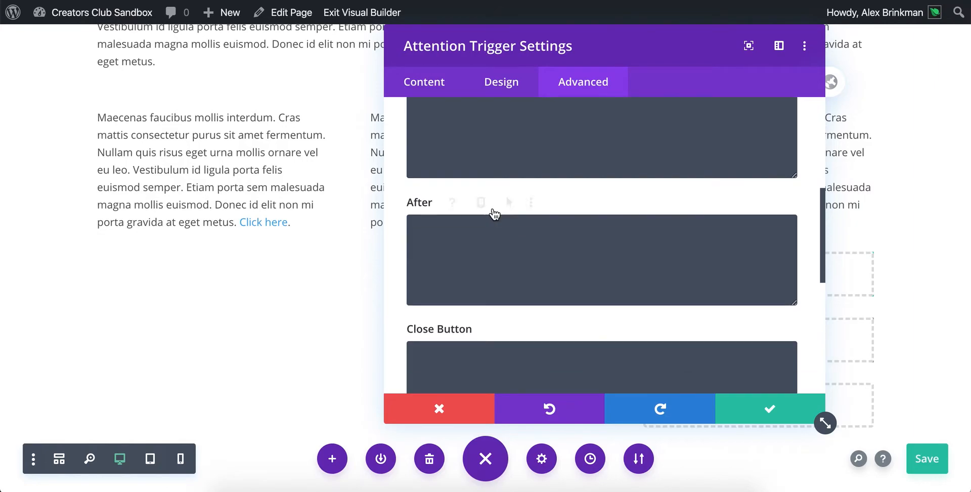
scroll(460, 226, down, 3)
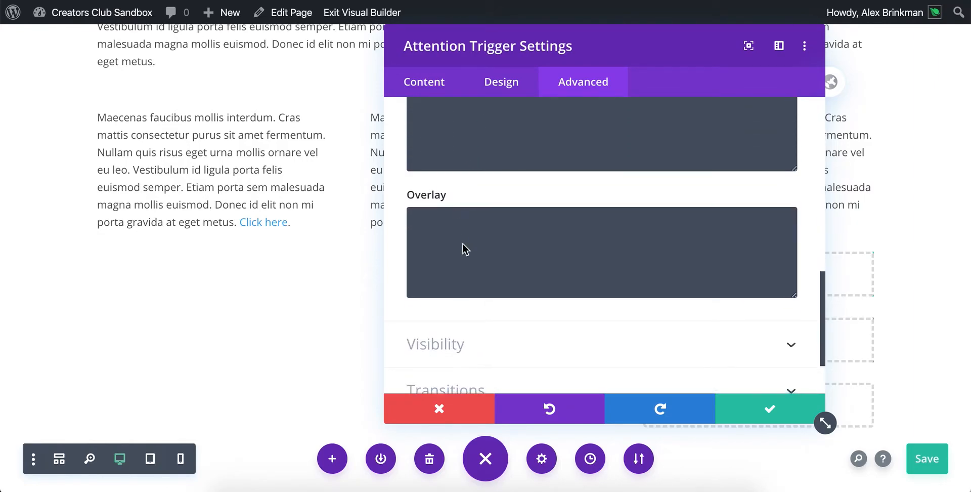
scroll(463, 193, up, 2)
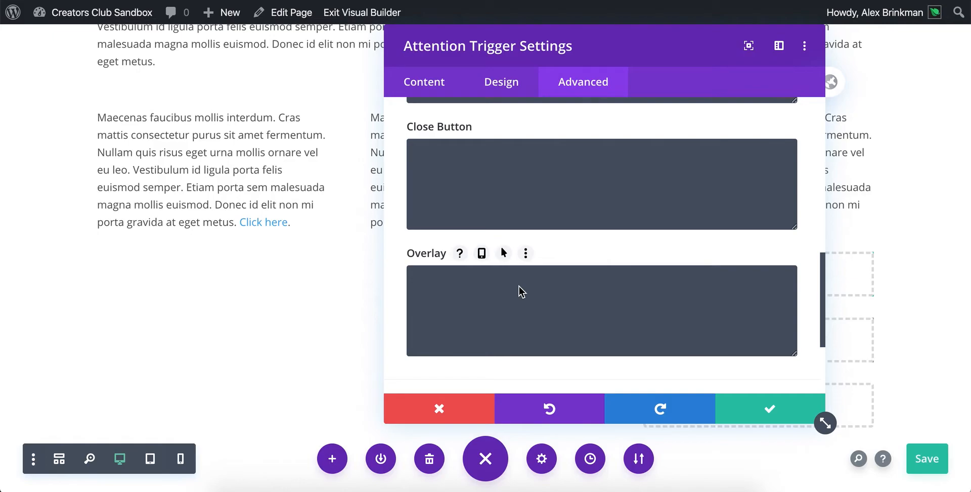
click(501, 83)
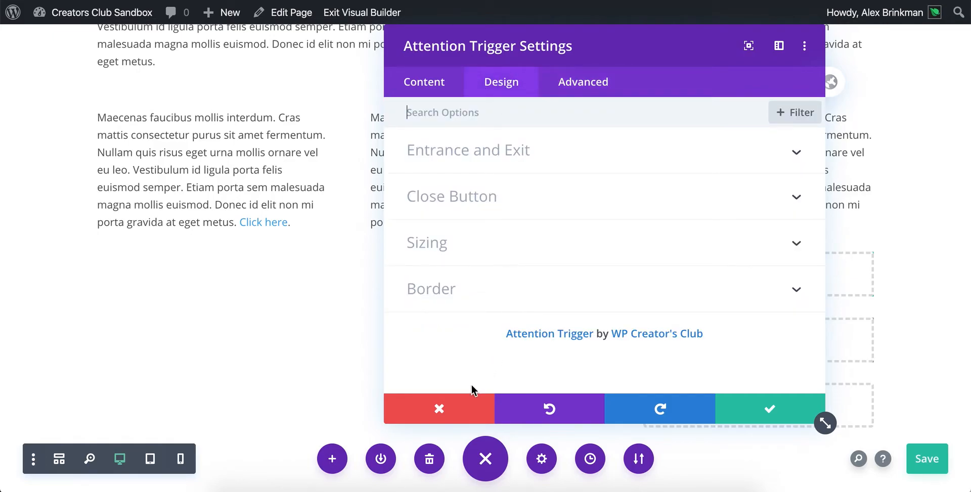
Discard the Attention Trigger settings and examine the structure of the "POPUP: WP Creator's Club" layout in the Divi Builder
click(461, 397)
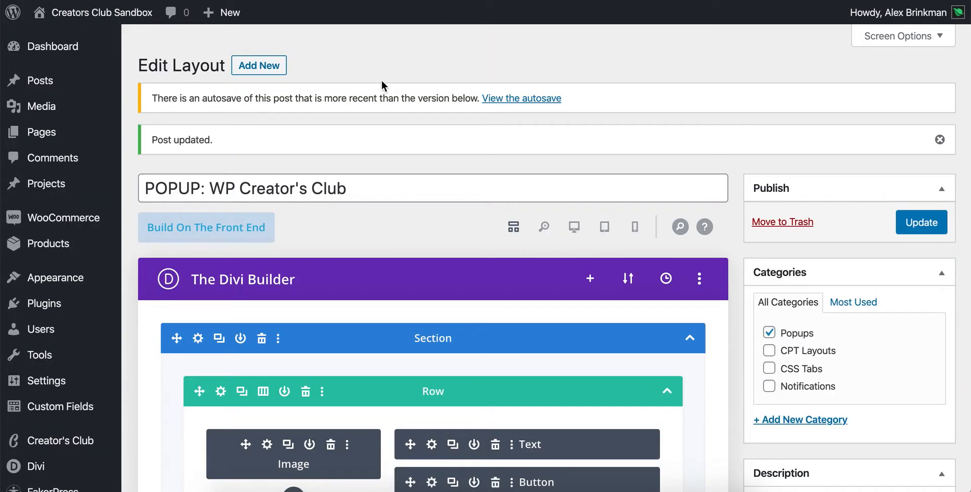
scroll(383, 86, down, 5)
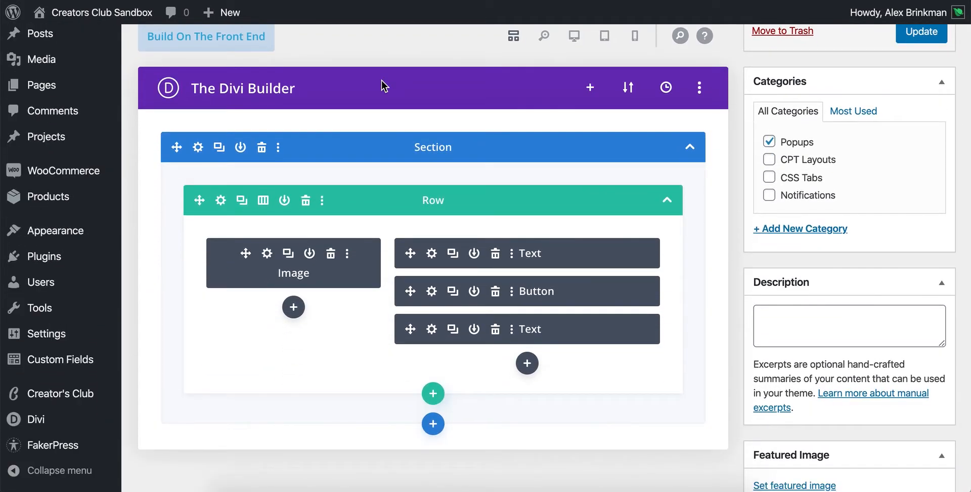
scroll(383, 86, up, 3)
scroll(383, 86, down, 3)
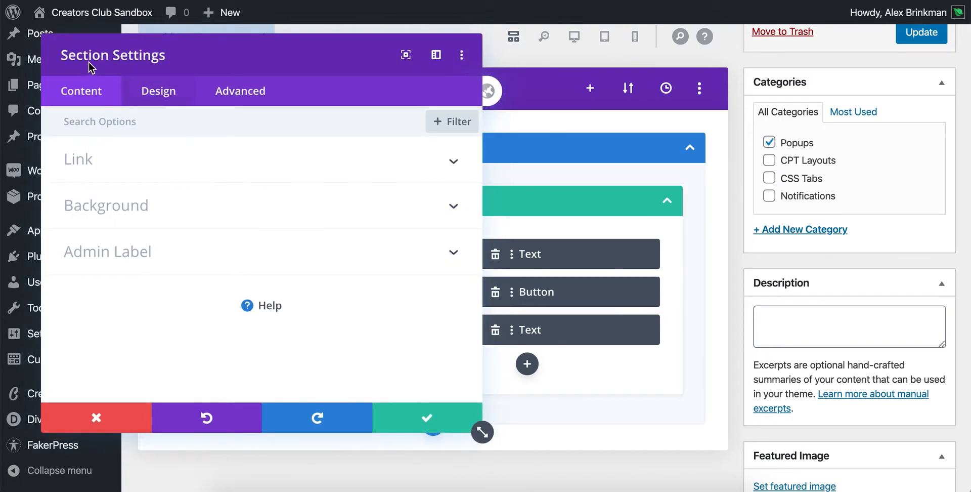
Remove the popup section's background color, set the background to transparent, and save the section settings
click(141, 204)
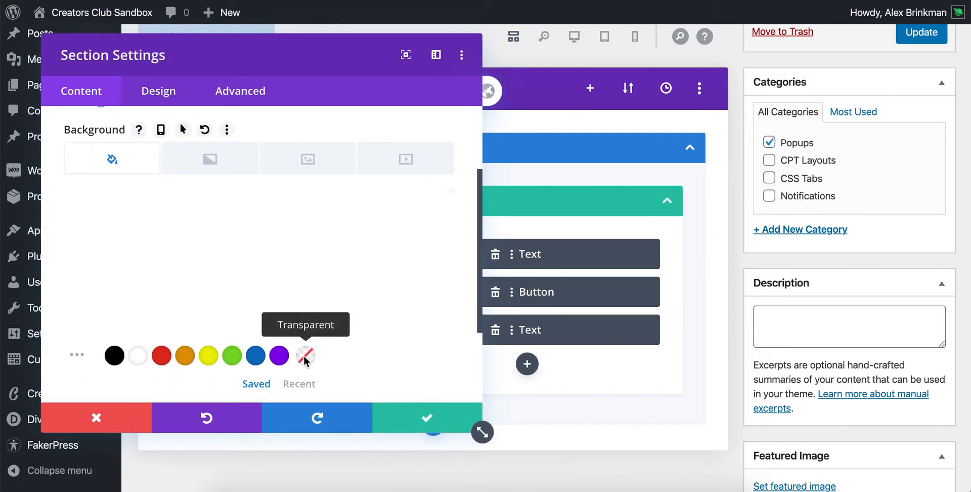
mouse_move(364, 268)
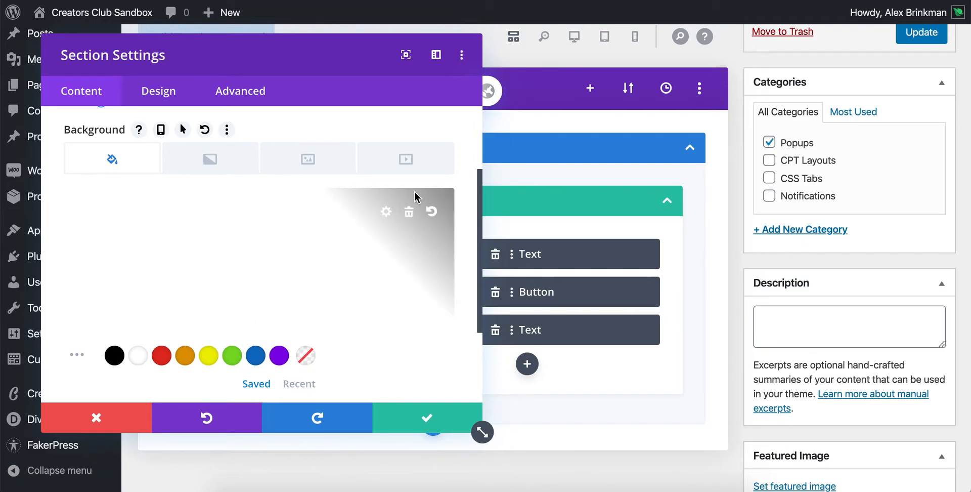
click(409, 212)
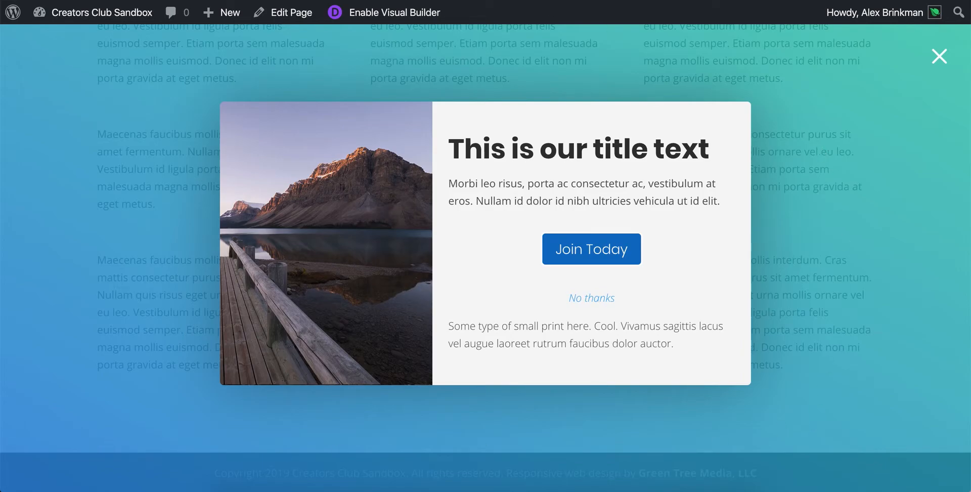
click(395, 12)
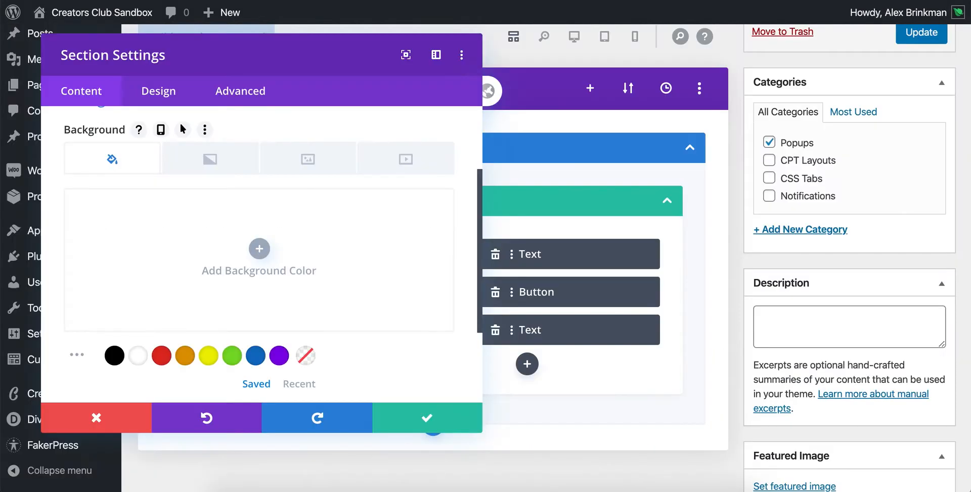
click(305, 355)
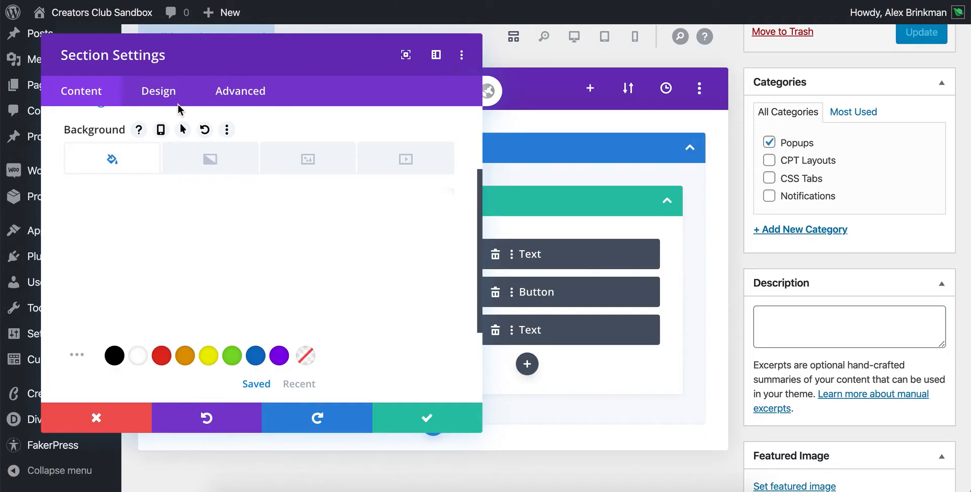
mouse_move(190, 241)
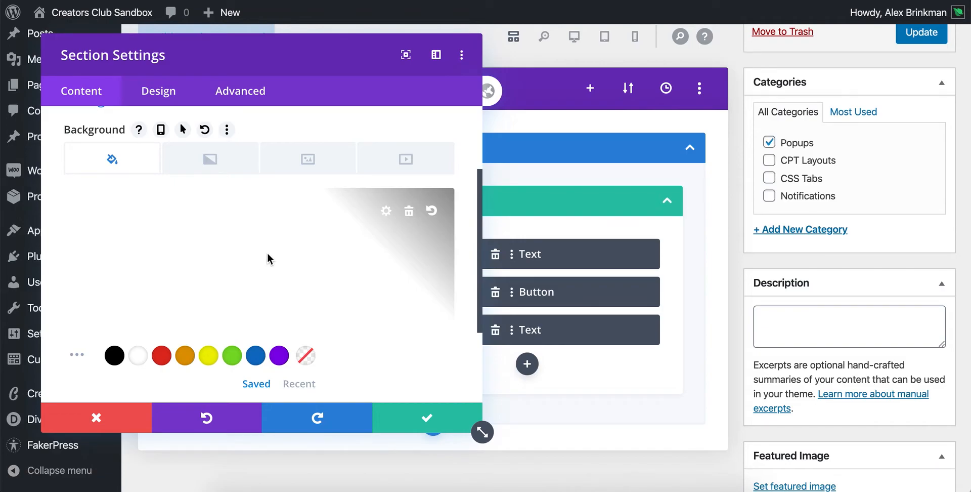
click(404, 419)
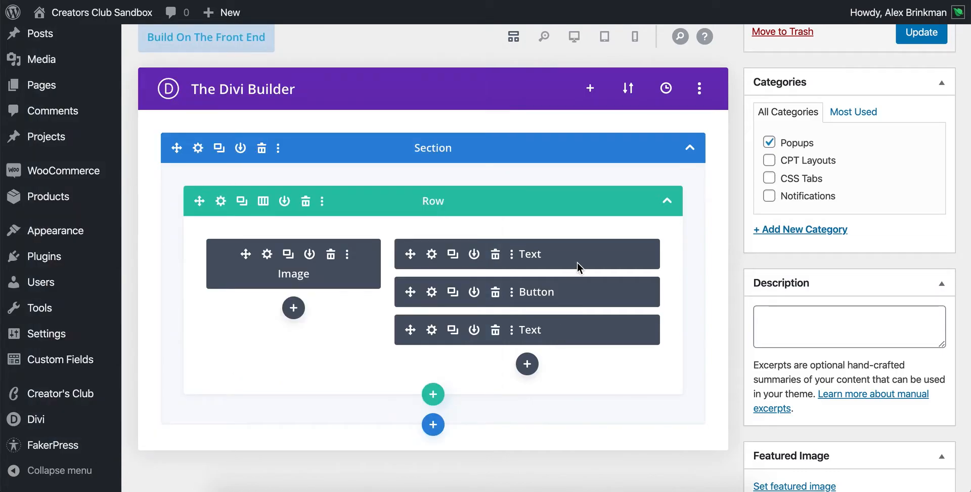
Examine the popup row's Sizing design options, including column height equalization, max width and heights, then close the row settings
scroll(577, 262, down, 1)
scroll(573, 259, up, 1)
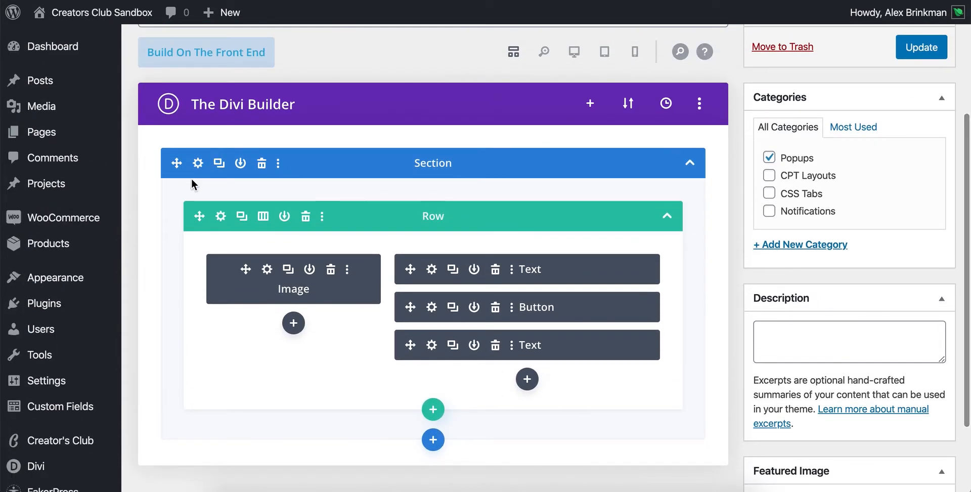
click(221, 216)
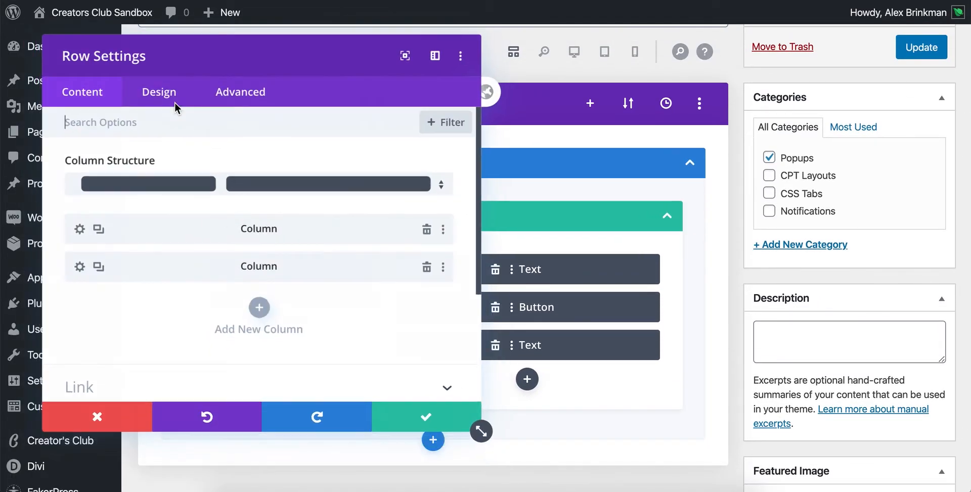
click(159, 89)
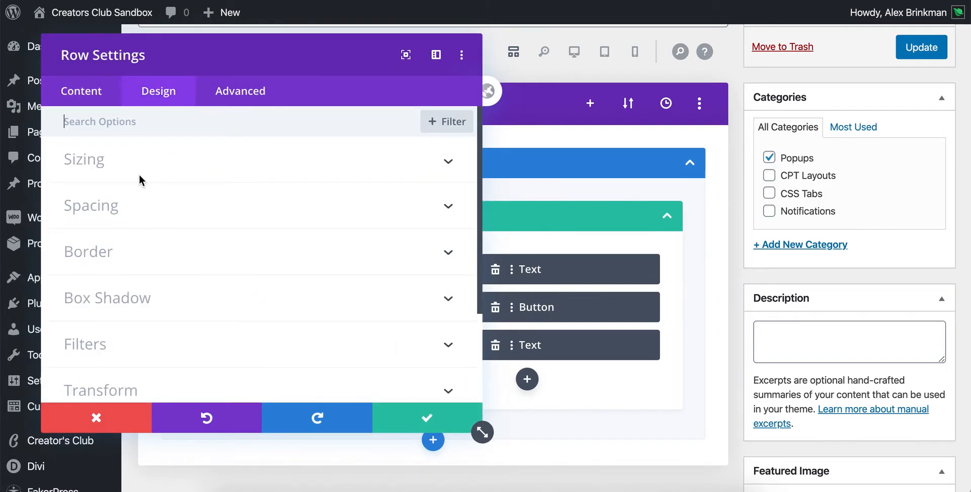
click(162, 167)
scroll(226, 178, down, 3)
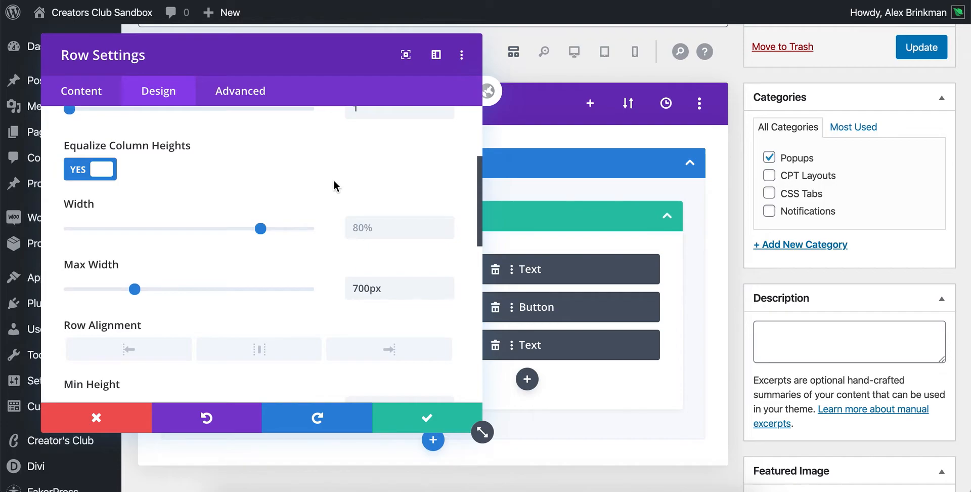
scroll(319, 234, down, 3)
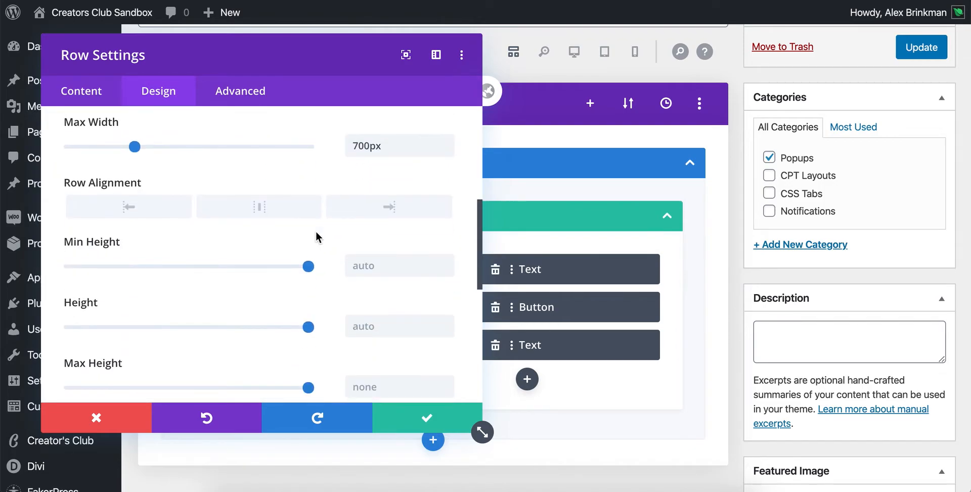
scroll(319, 238, up, 3)
click(119, 413)
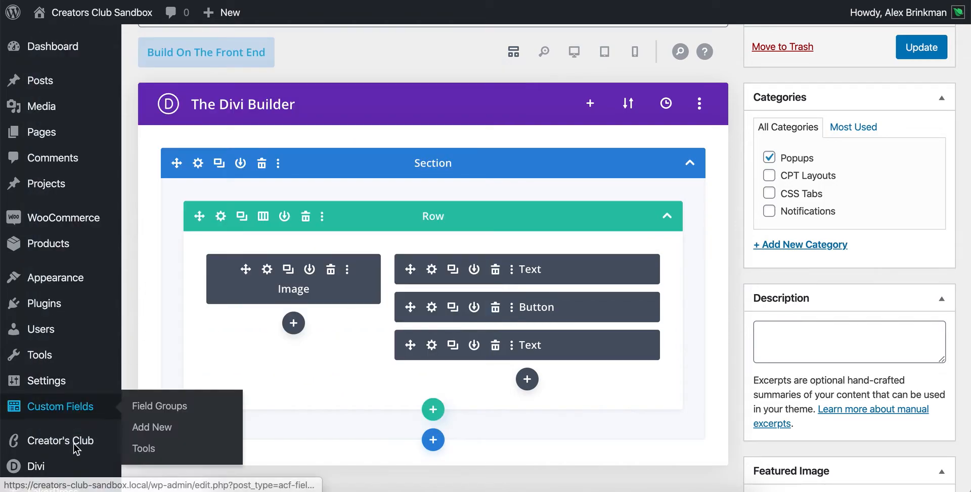
Leave the popup layout, discarding its unsaved changes, and open the "Notification: Join Today" layout from the Divi Library
mouse_move(60, 472)
click(173, 406)
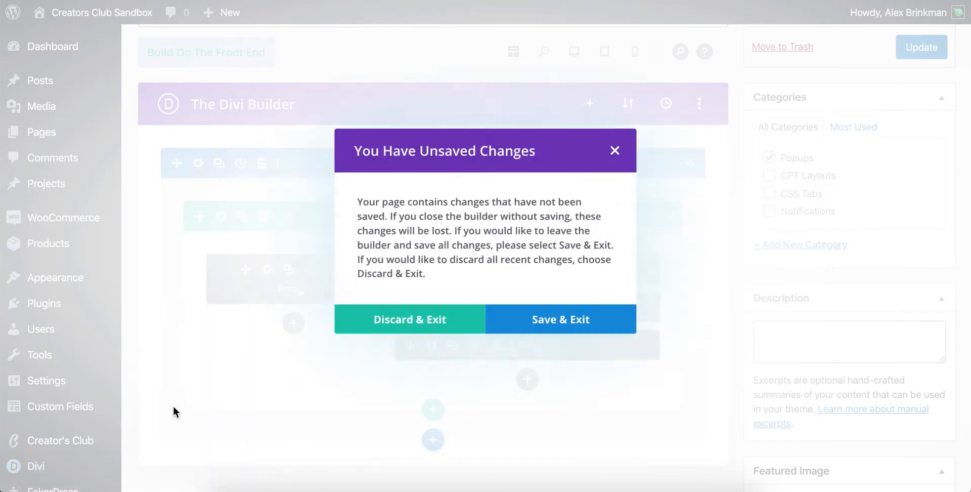
click(434, 316)
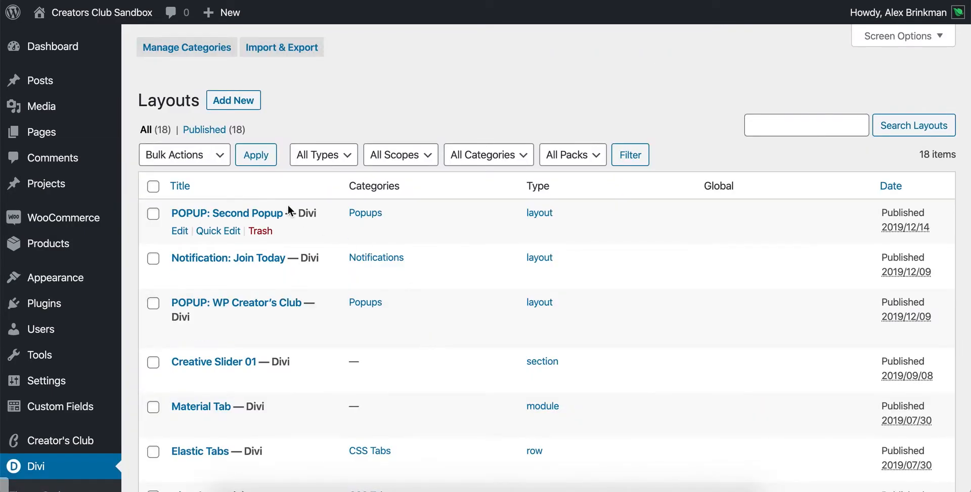
scroll(286, 208, down, 1)
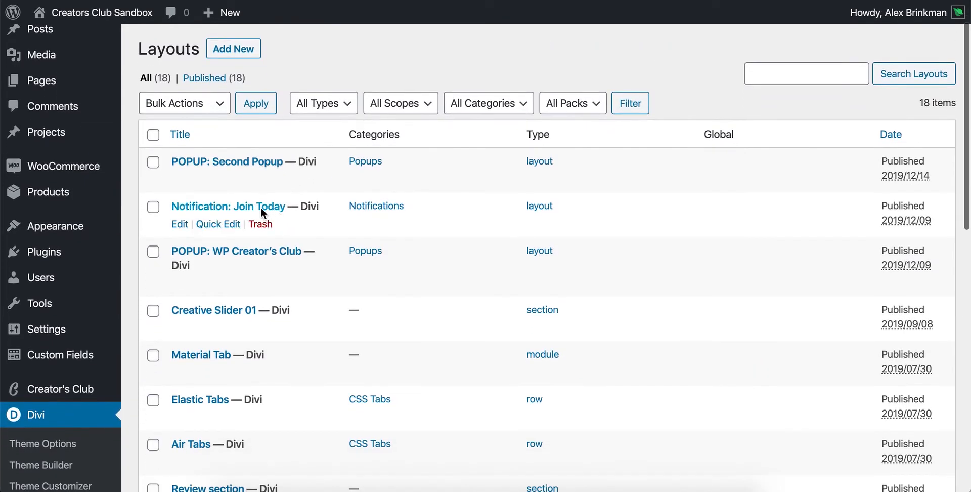
click(249, 206)
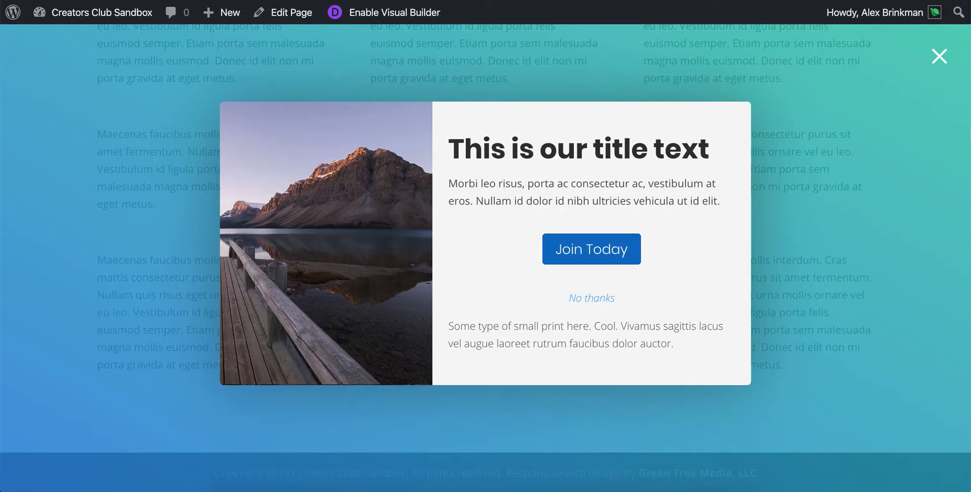
Close the popup on the live page, remove the attention-bar-4368593 cookie, and reload the page
click(942, 60)
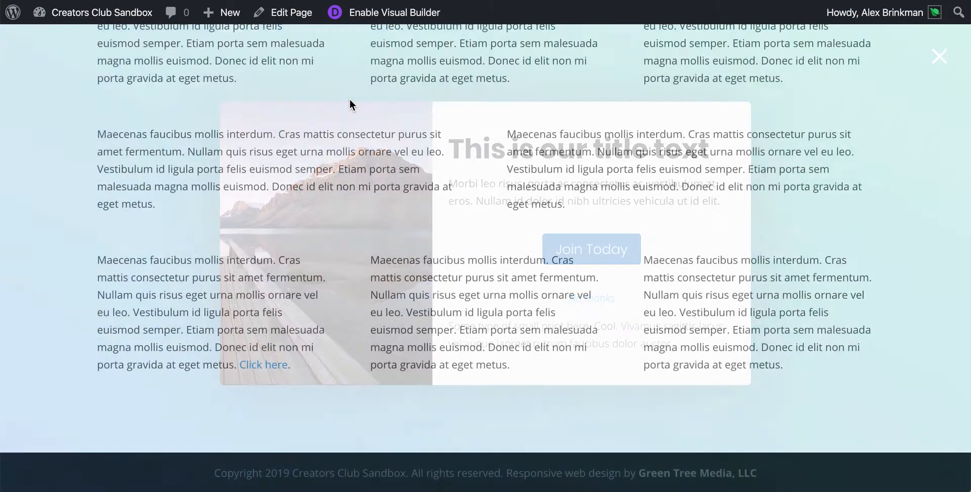
click(125, 0)
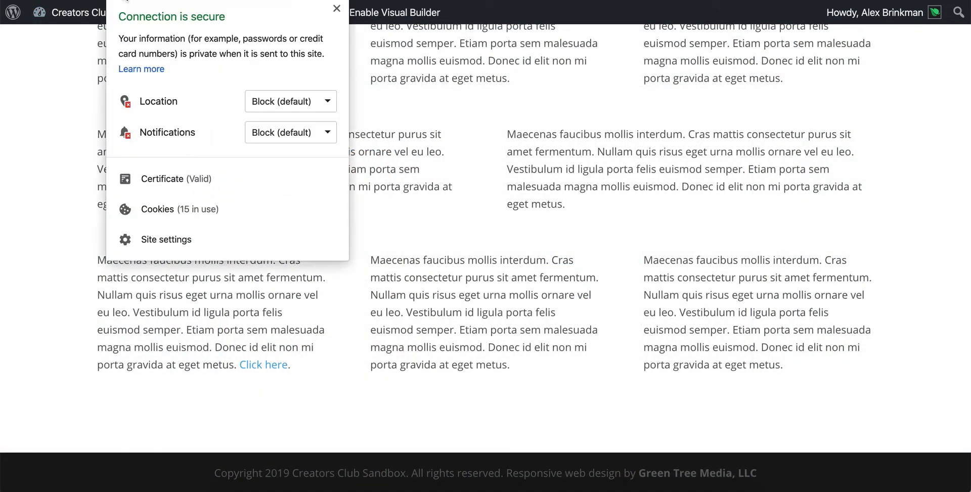
click(169, 201)
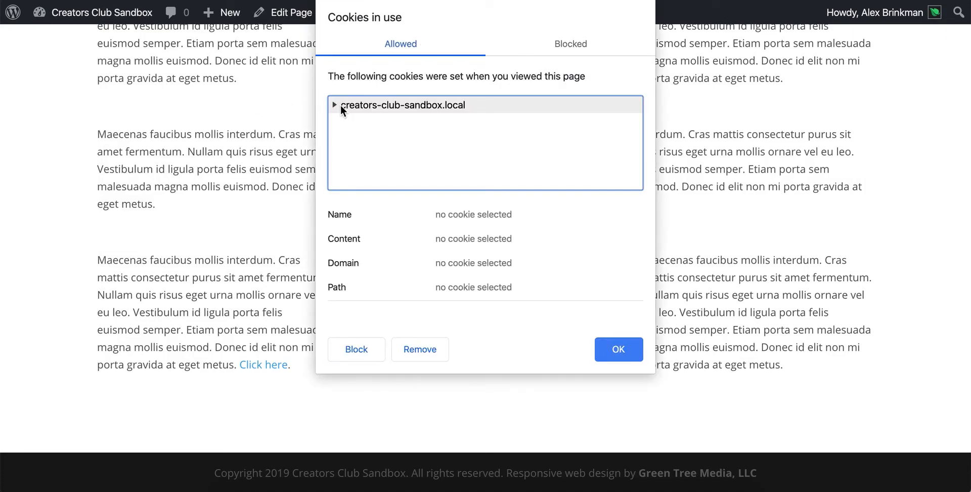
click(332, 105)
click(350, 121)
click(411, 142)
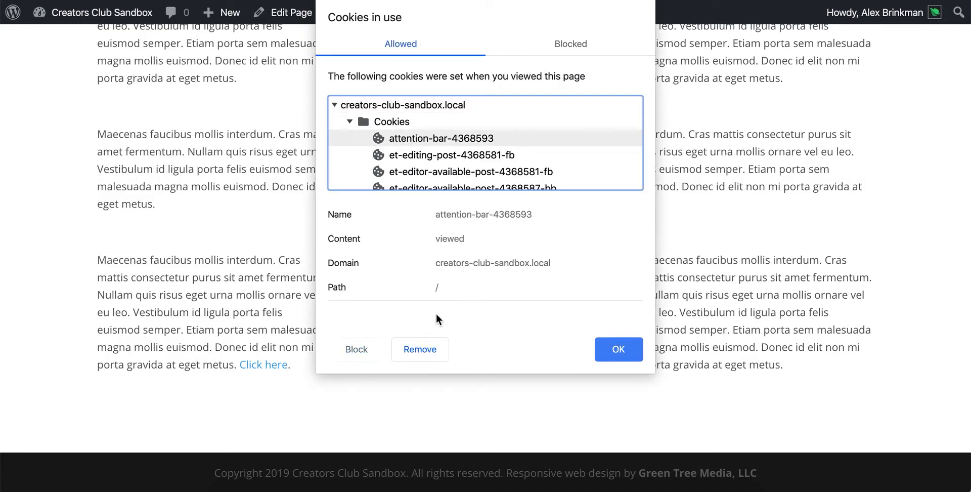
click(443, 346)
click(620, 347)
key(ctrl+r)
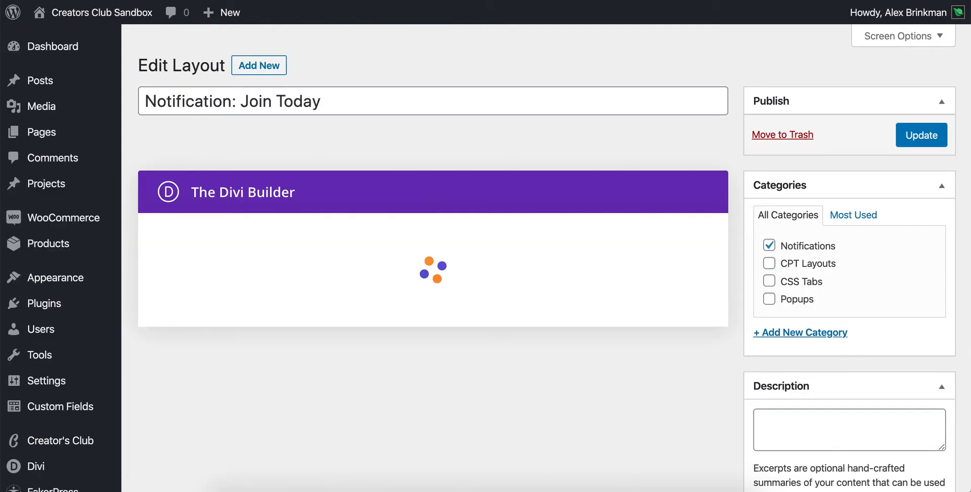
Examine the margin and padding of the section in the "Notification: Join Today" layout, then close its settings
scroll(364, 182, down, 2)
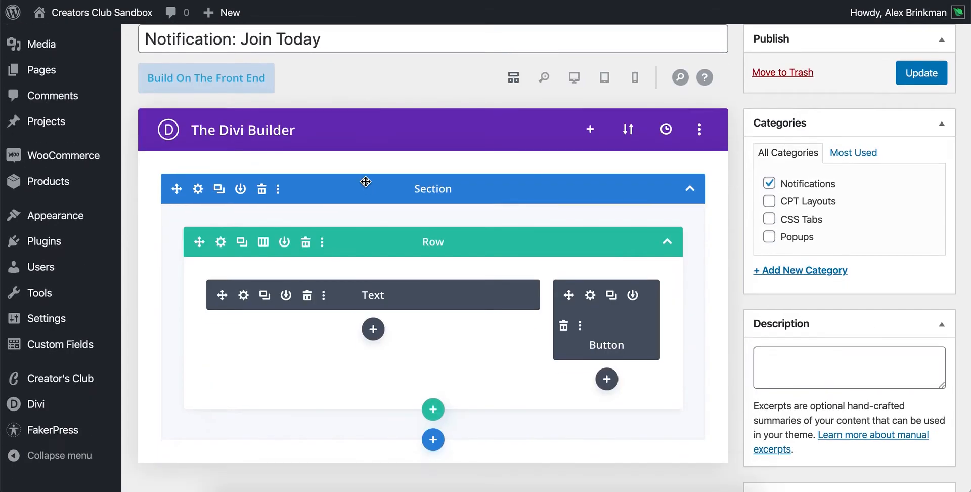
click(197, 190)
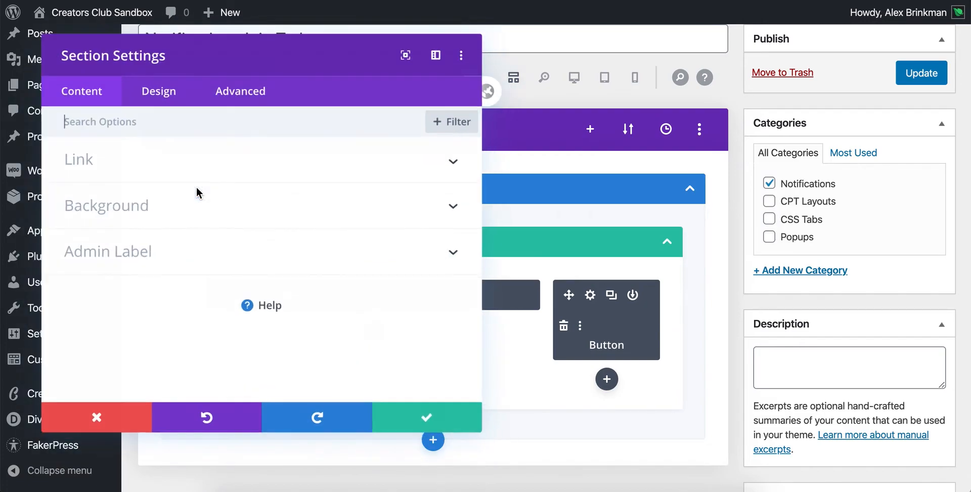
click(160, 91)
click(102, 292)
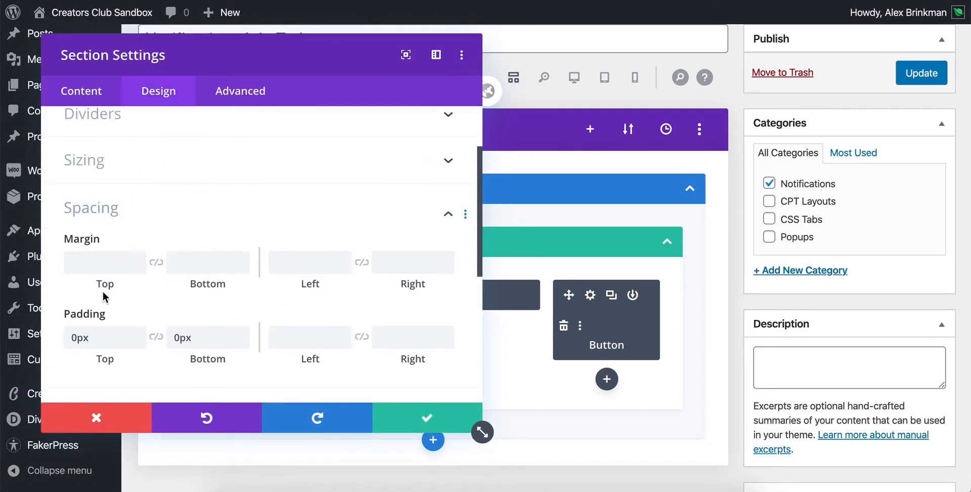
scroll(129, 158, up, 1)
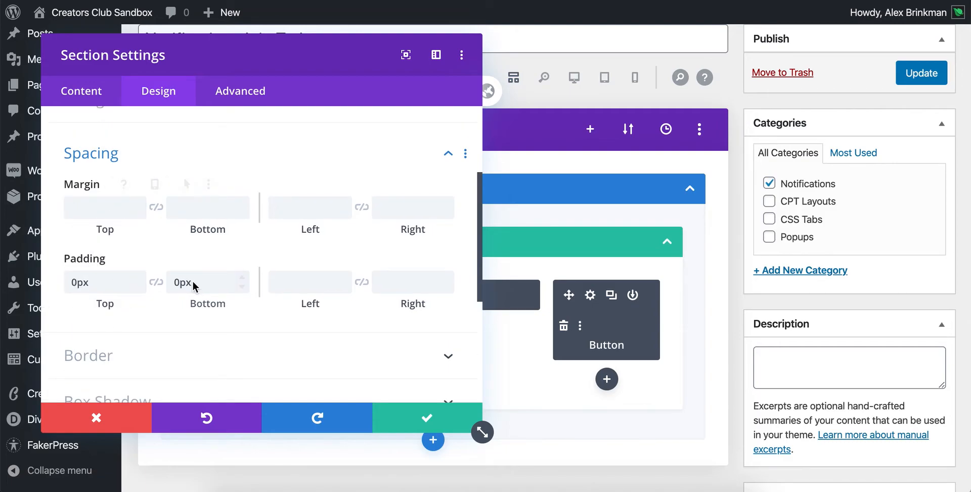
click(423, 420)
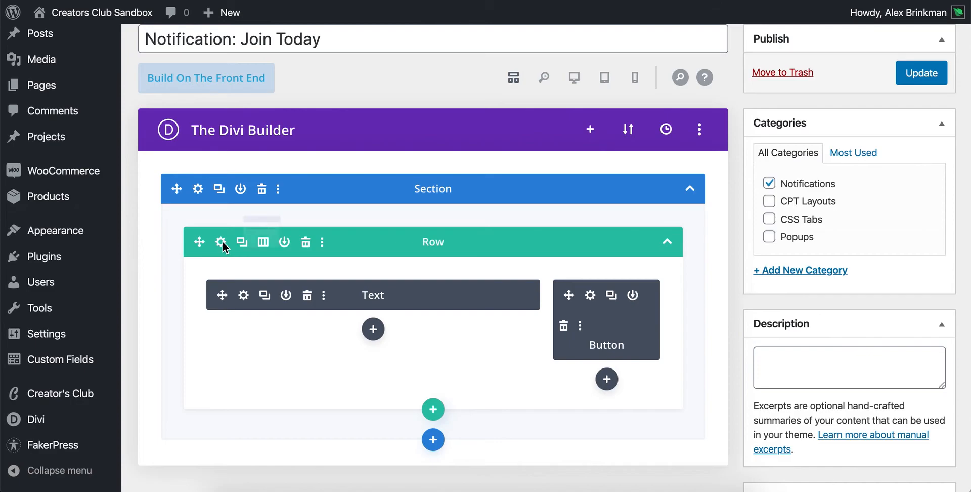
Examine the Spacing design options of the notification layout's row and close the row settings
click(221, 241)
click(159, 91)
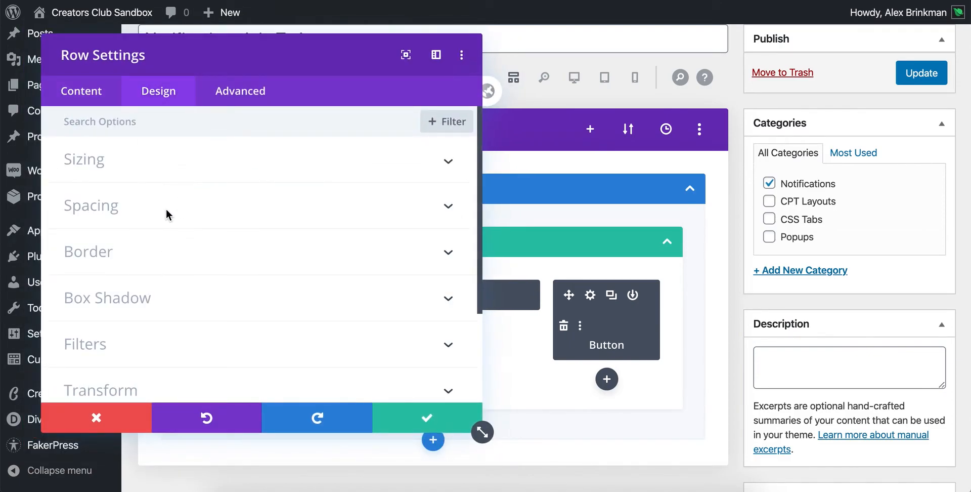
click(167, 211)
click(411, 416)
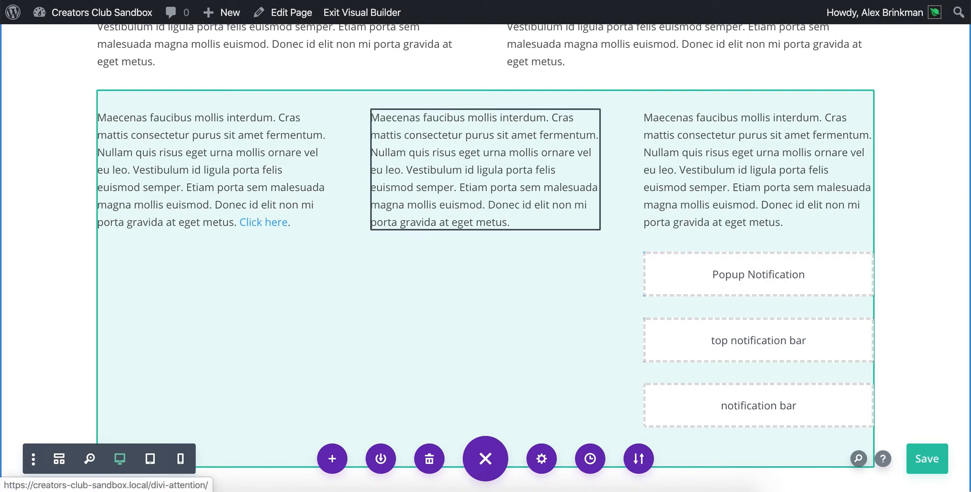
Dismiss the top and bottom notification bars on the live page and open the popup through the "Click here" link
click(293, 1)
click(950, 41)
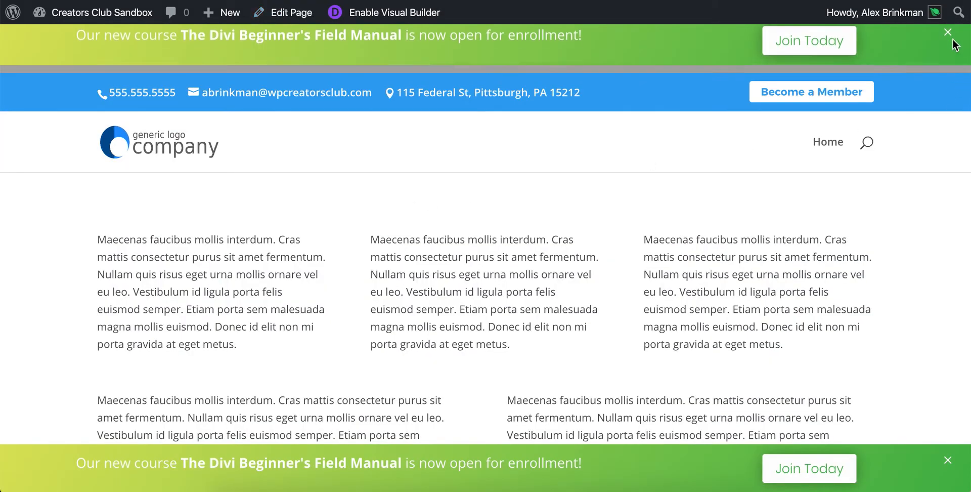
click(947, 461)
scroll(388, 310, down, 10)
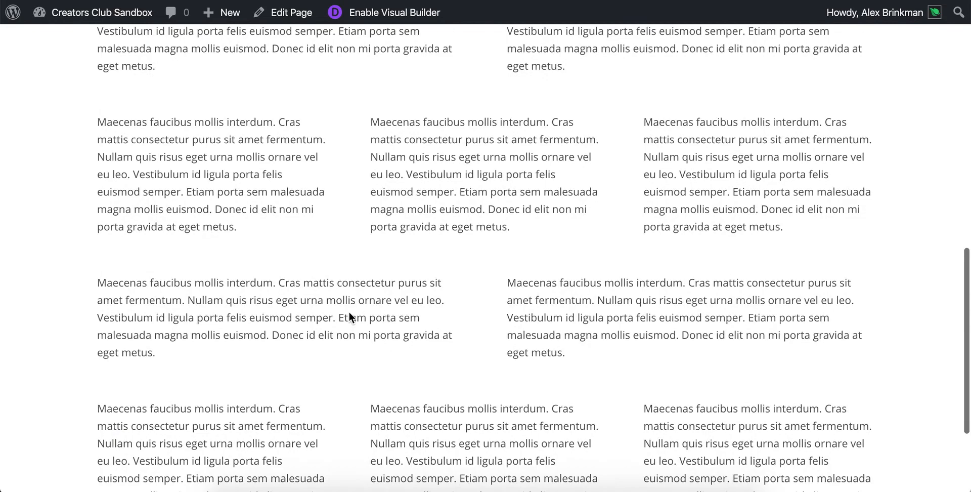
click(260, 369)
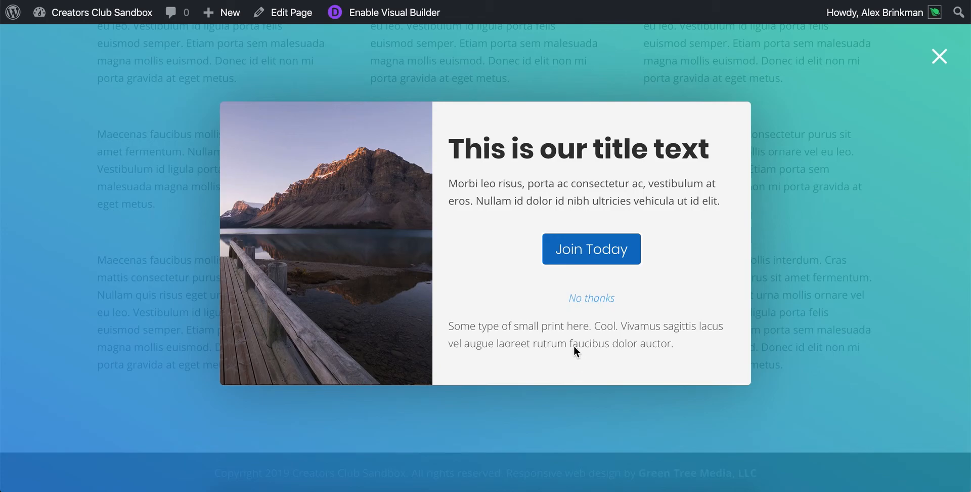
Dismiss the popup with "No thanks", then switch to Visual Studio Code and look through the Attention module's style.css
click(592, 298)
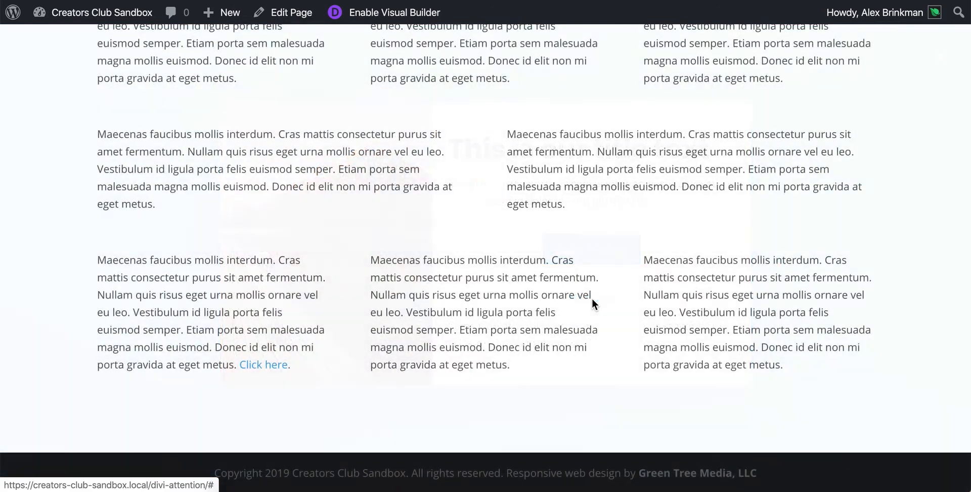
click(410, 483)
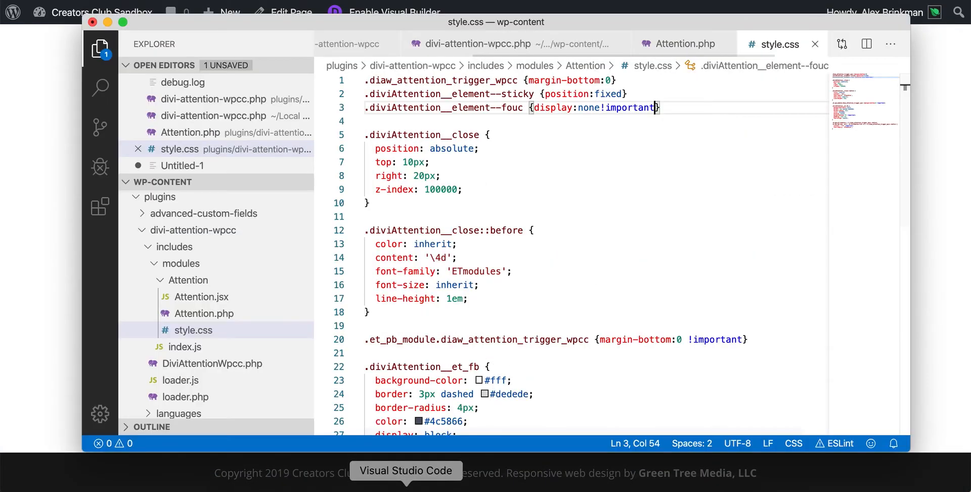
scroll(538, 148, down, 2)
scroll(538, 149, up, 2)
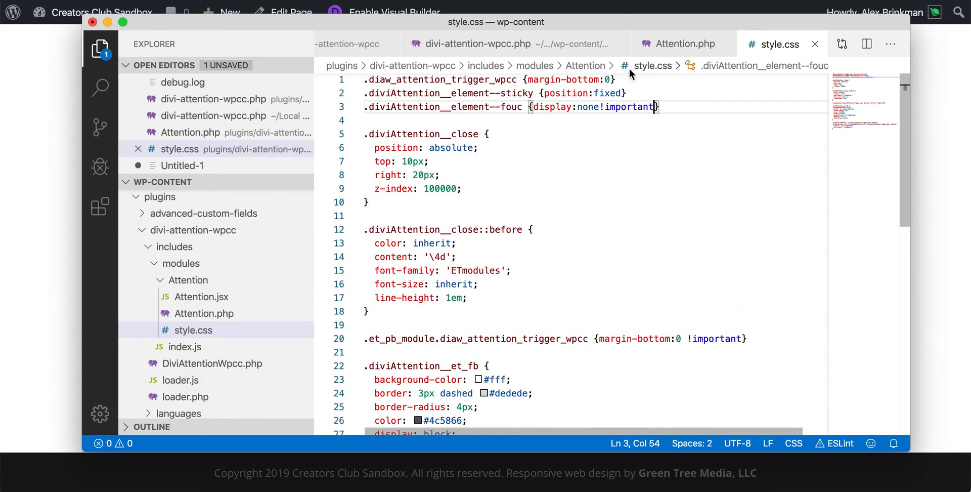
scroll(520, 48, left, 3)
scroll(520, 48, right, 5)
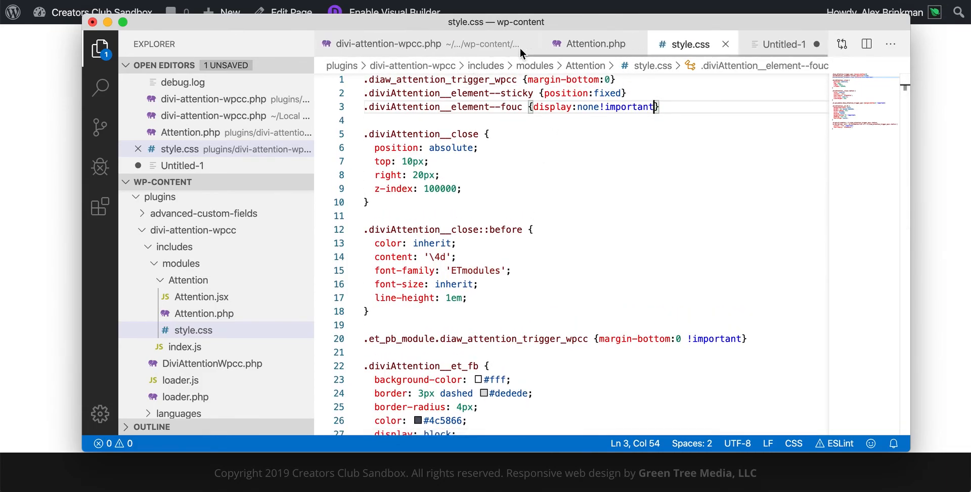
scroll(520, 47, right, 2)
scroll(476, 165, down, 5)
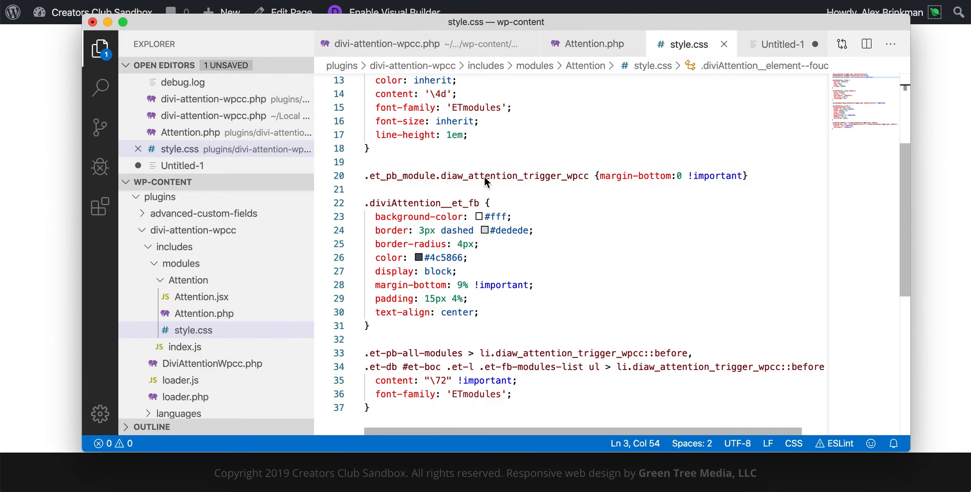
Return to the live page, open the popup through the "Click here" link, and dismiss it with "No thanks"
click(15, 165)
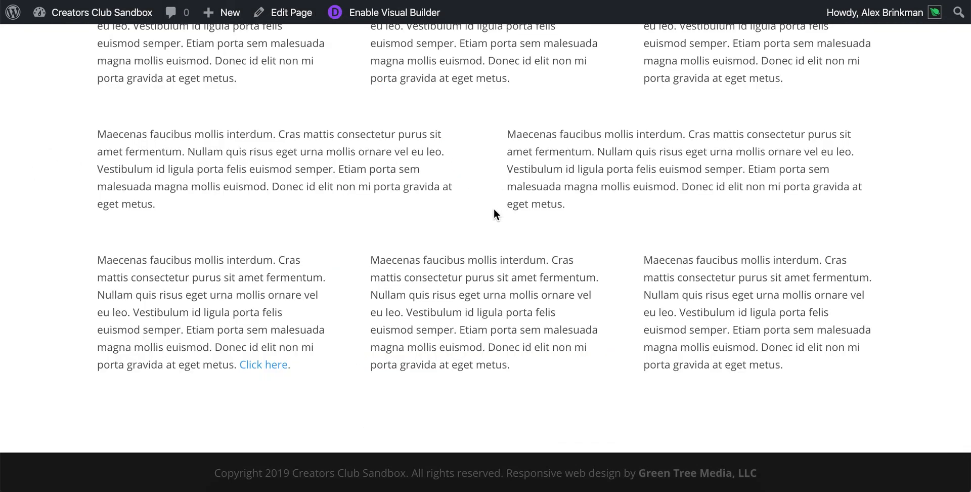
scroll(493, 213, up, 2)
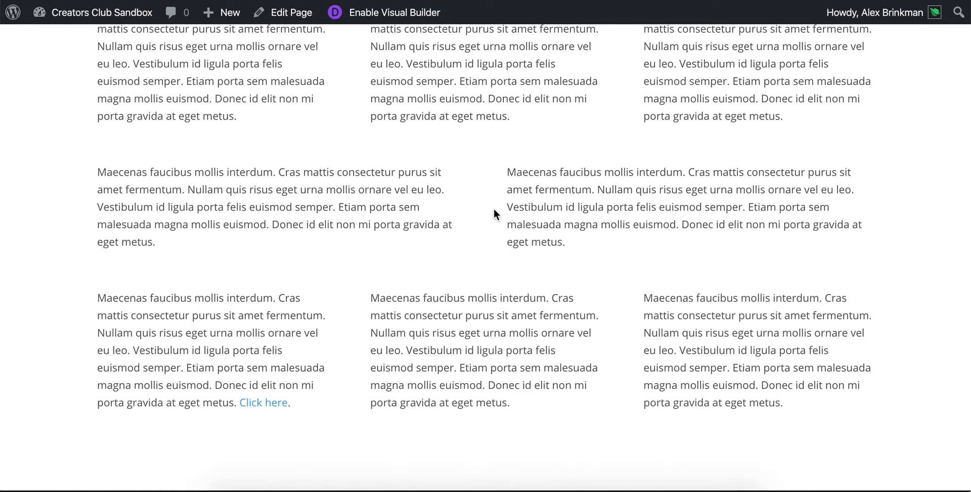
click(271, 402)
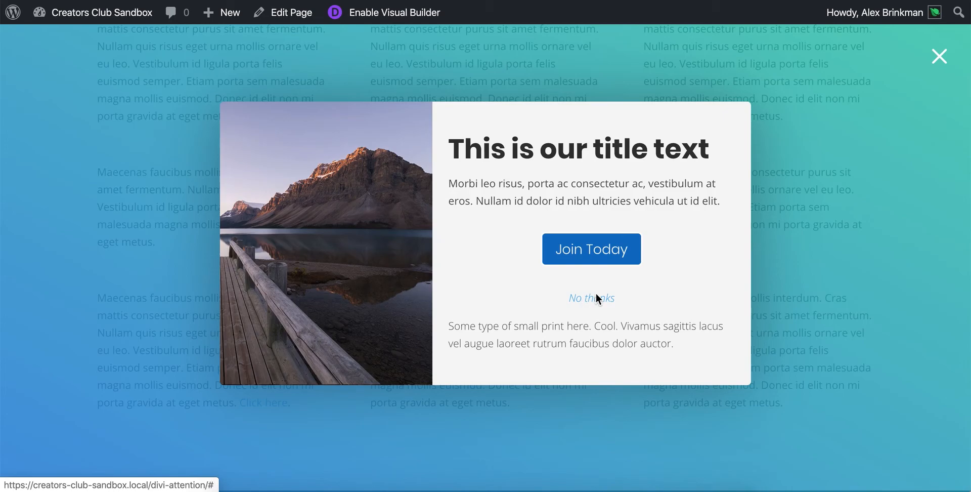
click(591, 299)
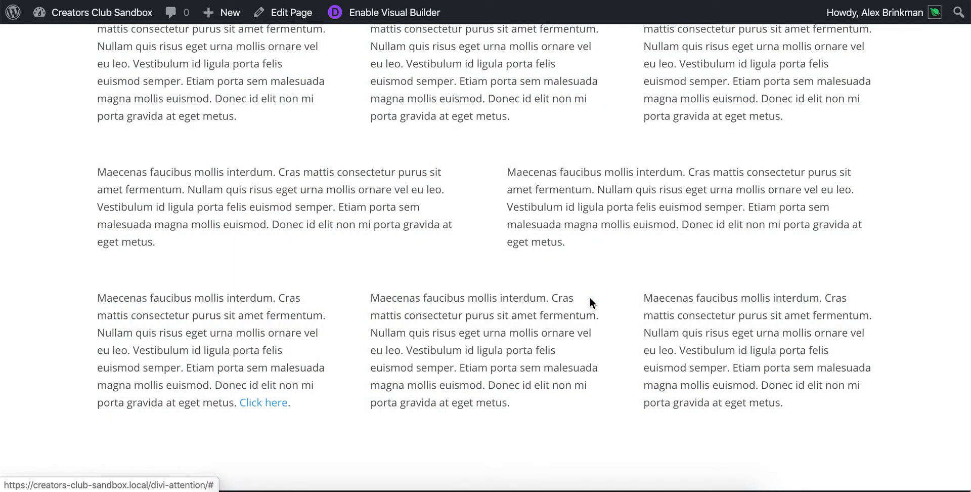